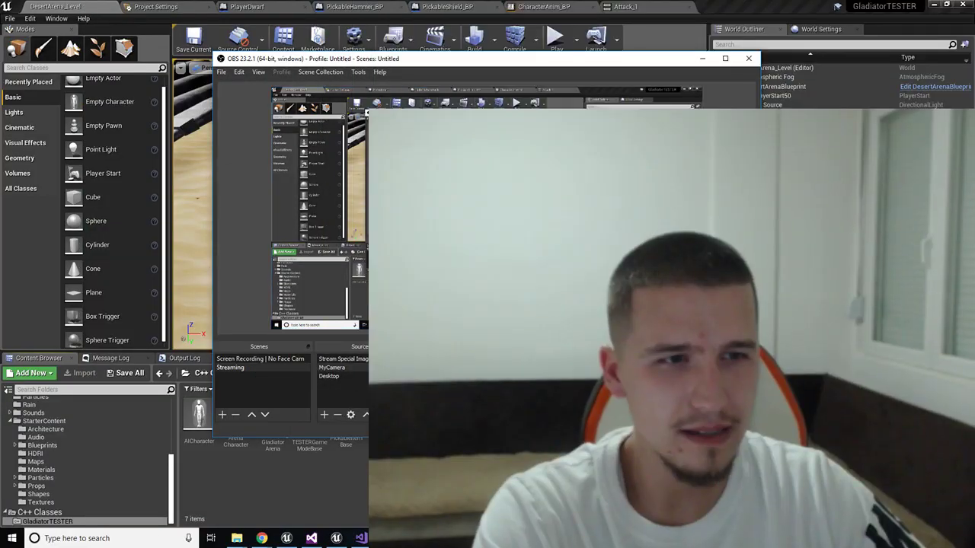
Shrink the MyCamera webcam overlay into the bottom-right corner, then switch back to Unreal
{"action": "left_click_drag", "start_coordinate": [433, 130], "coordinate": [639, 297]}
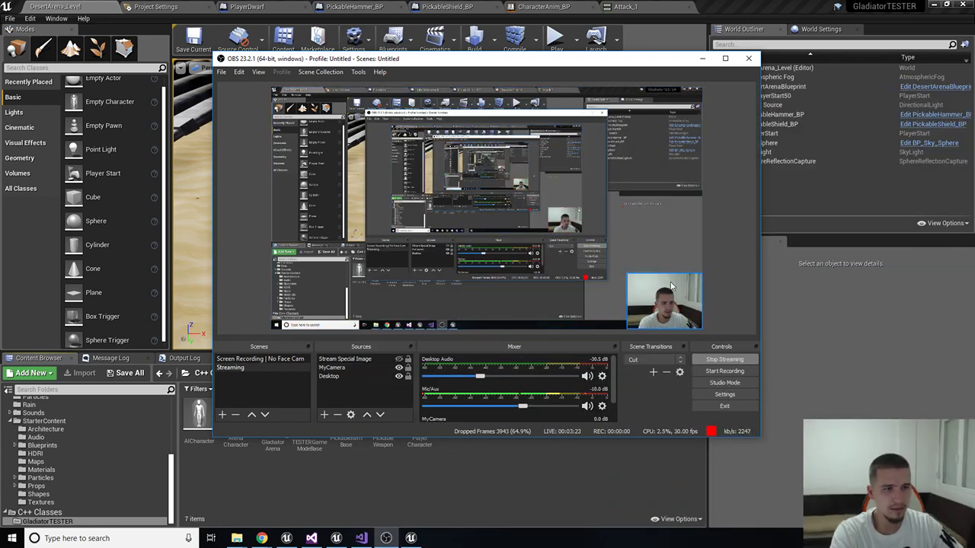
{"action": "key", "text": "alt+Tab"}
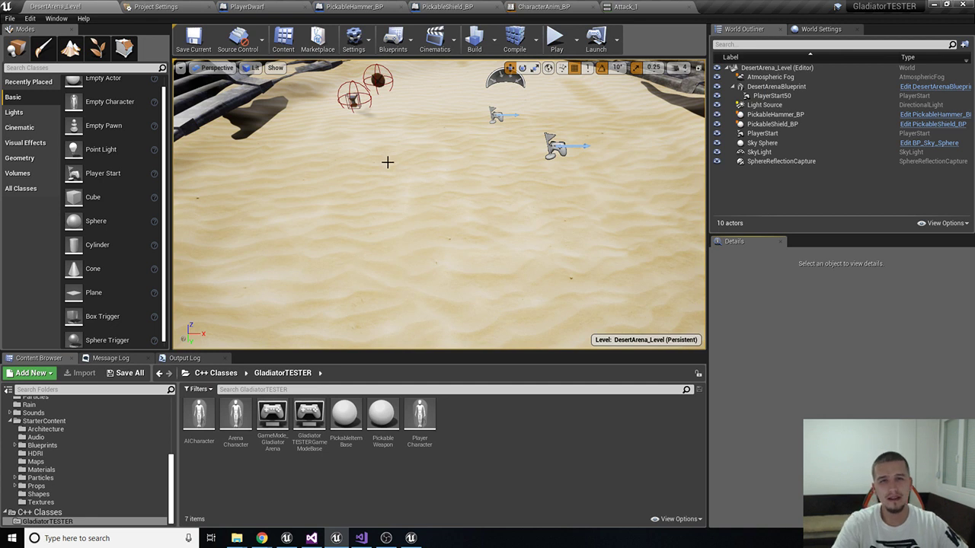
{"action": "left_click", "coordinate": [555, 40]}
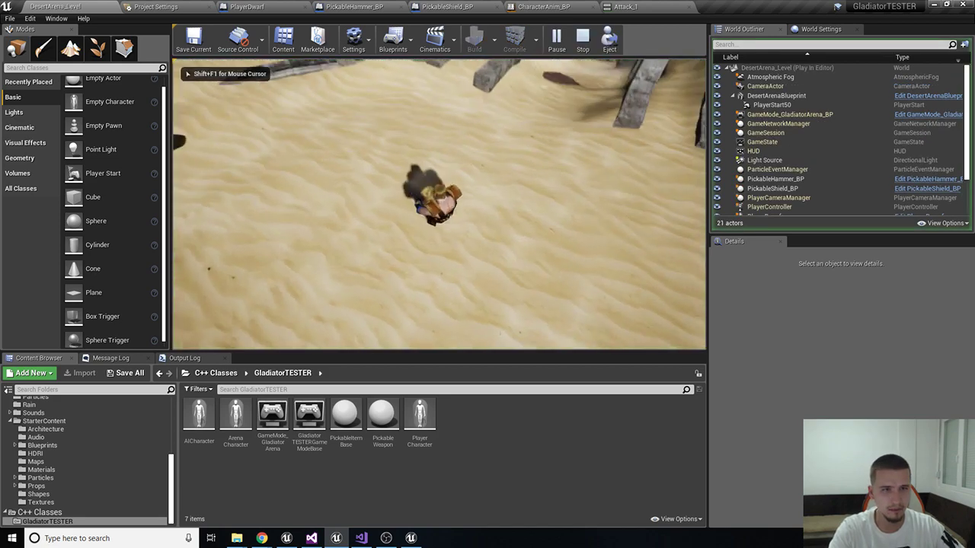
{"action": "key", "text": "w"}
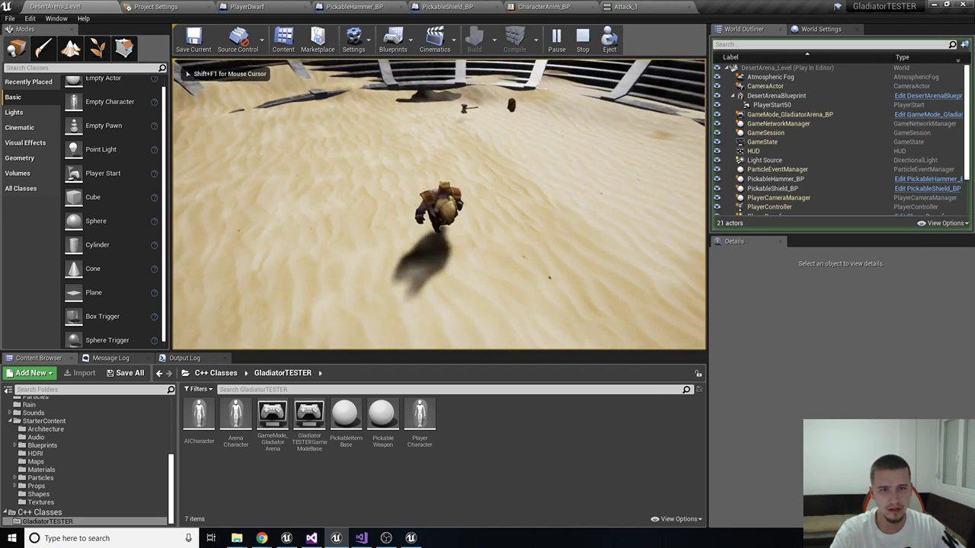
{"action": "key", "text": "w"}
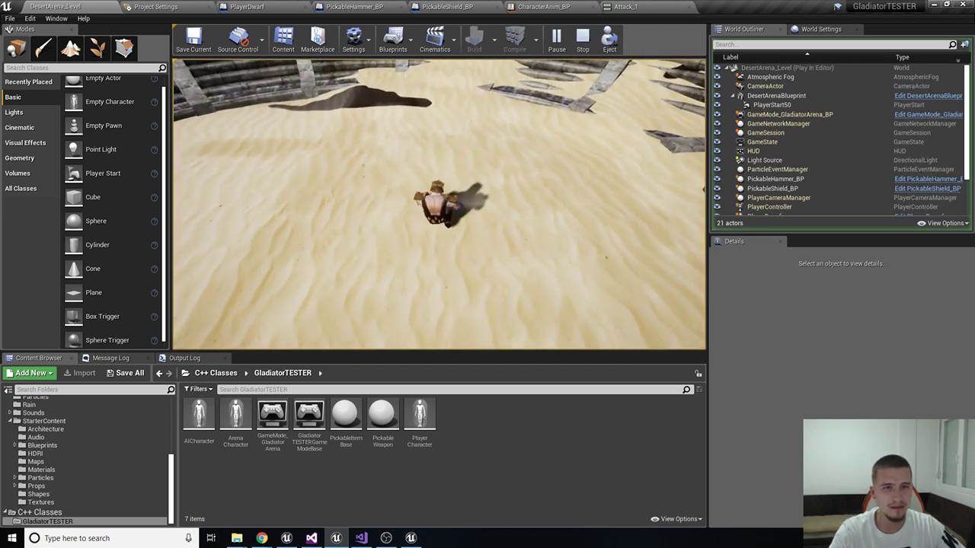
{"action": "key", "text": "w"}
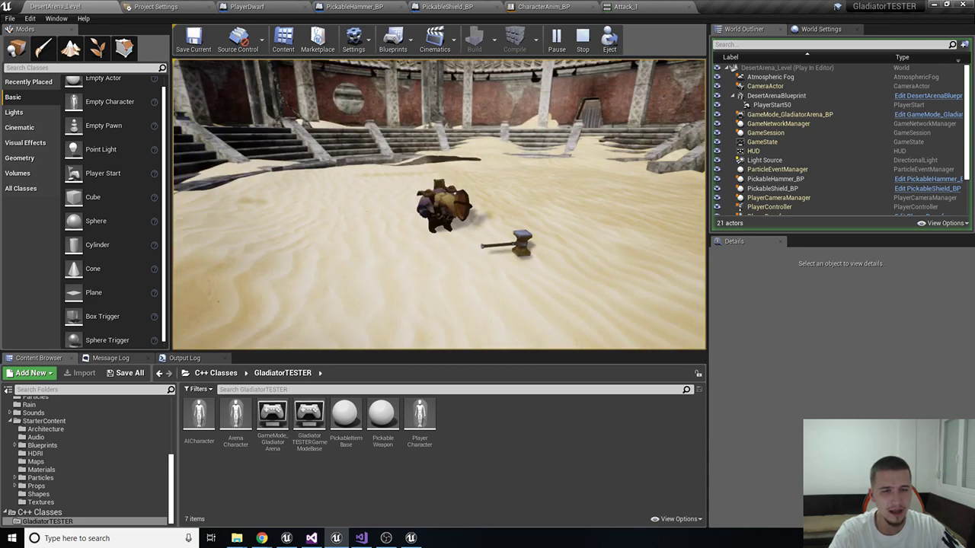
{"action": "key", "text": "e"}
{"action": "key", "text": "w"}
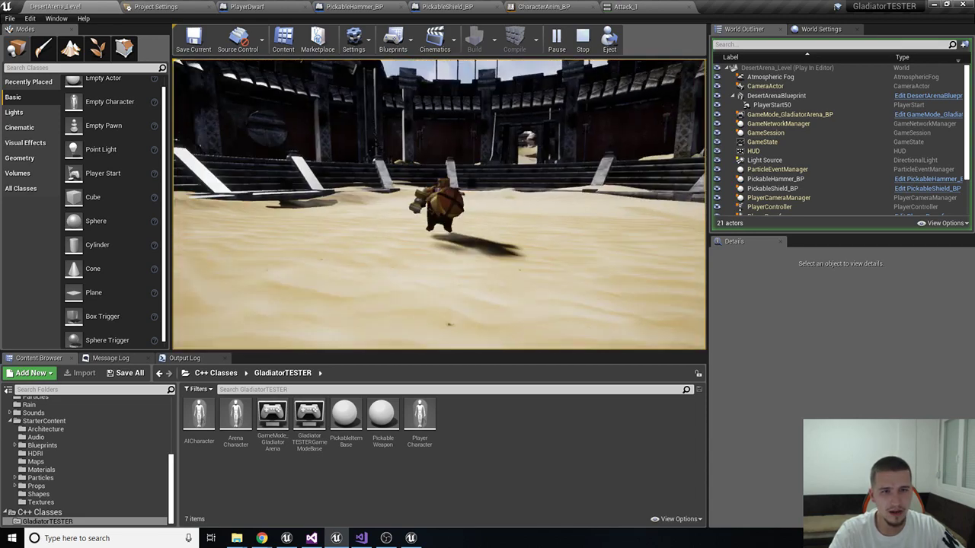
{"action": "key", "text": "d"}
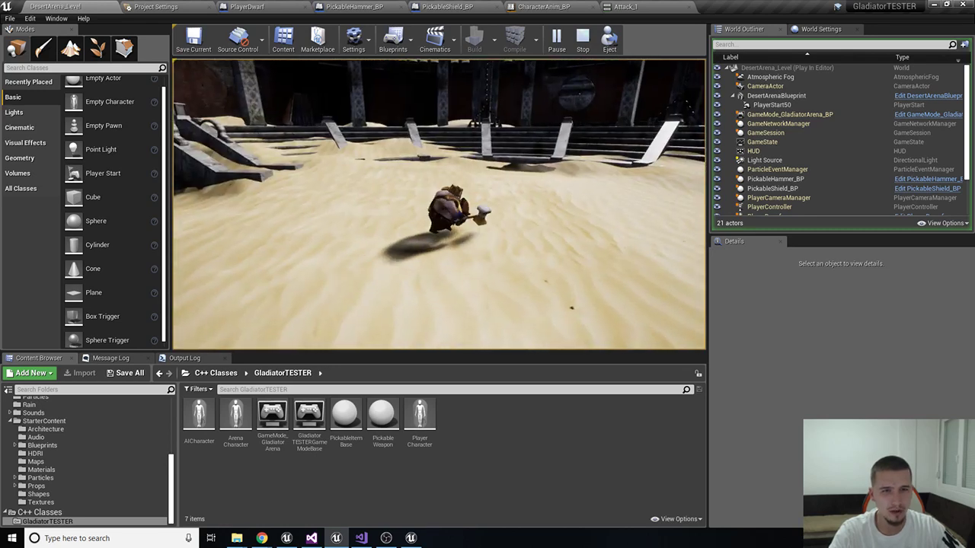
{"action": "key", "text": "d"}
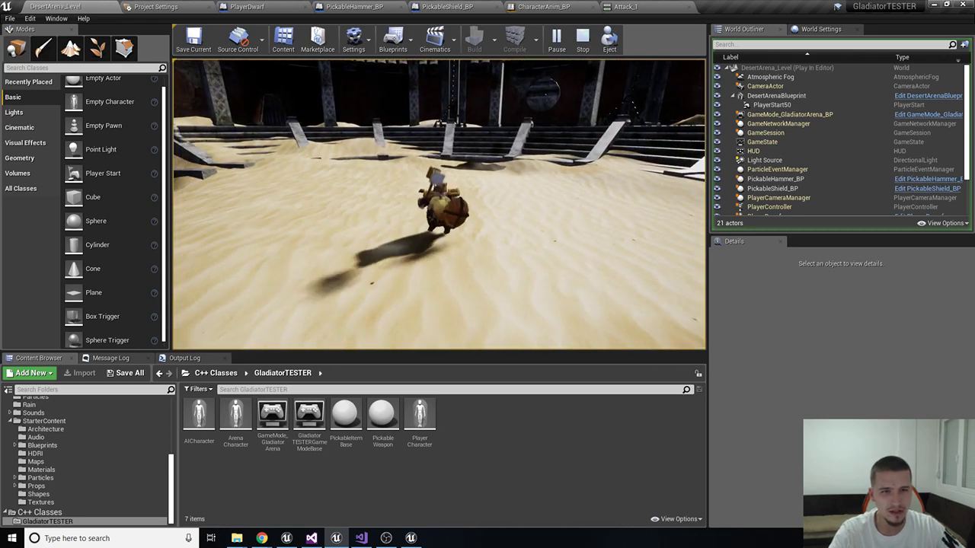
{"action": "key", "text": "w"}
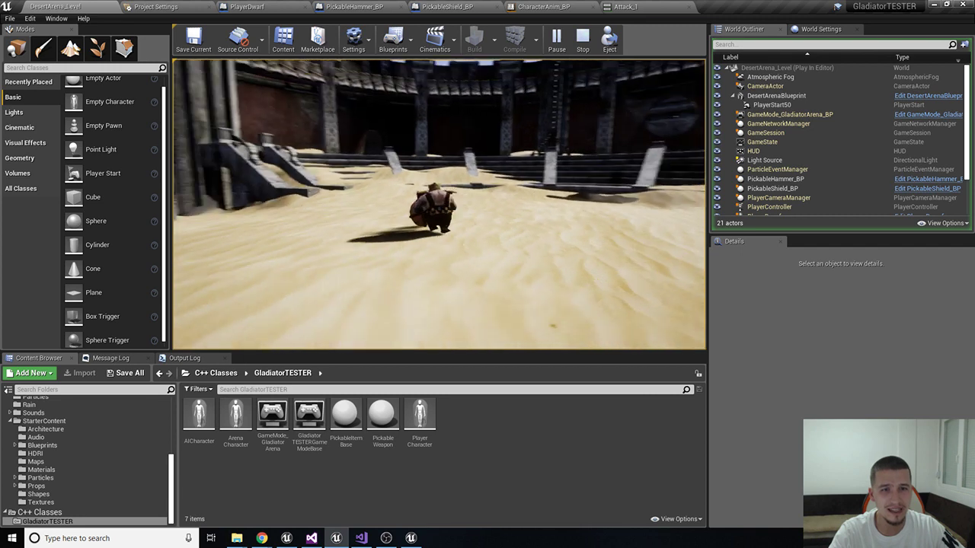
{"action": "key", "text": "w"}
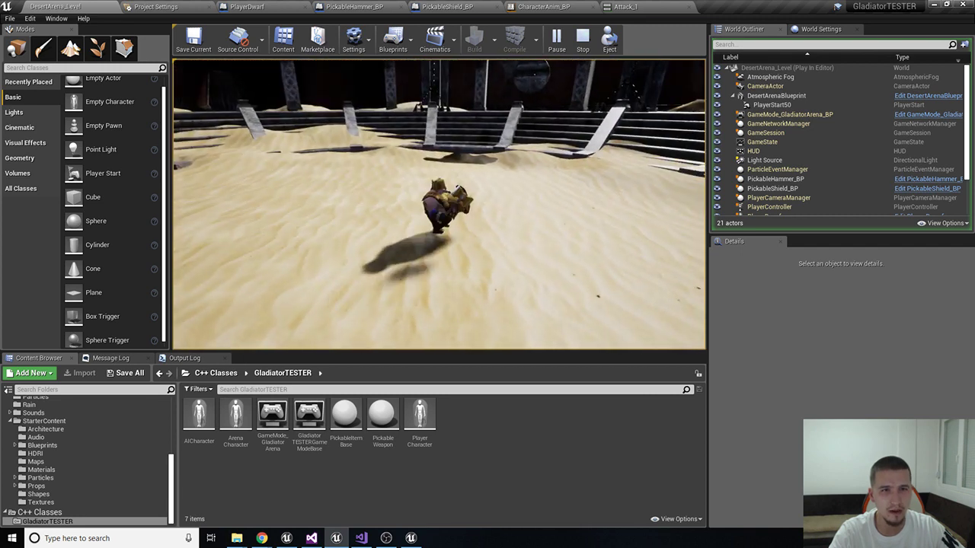
{"action": "key", "text": "s"}
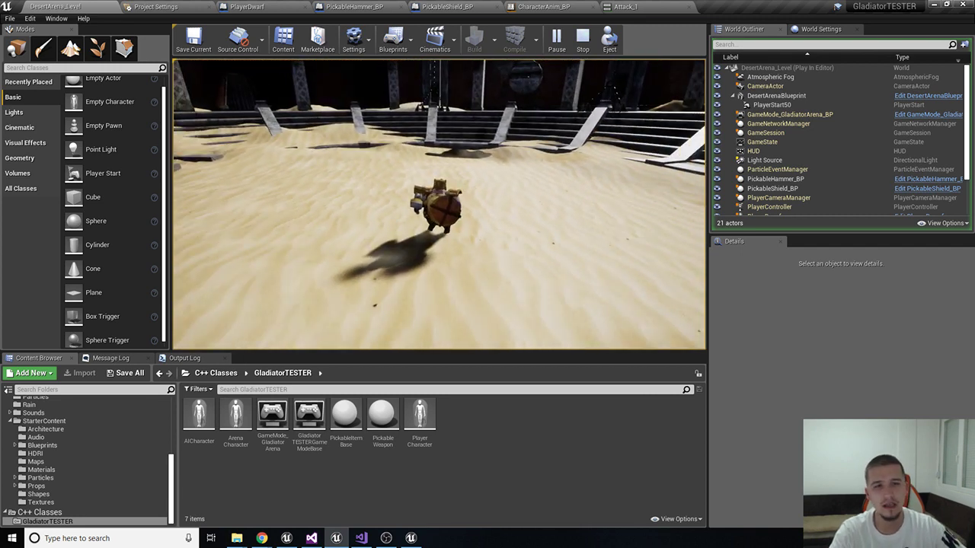
{"action": "key", "text": "F8"}
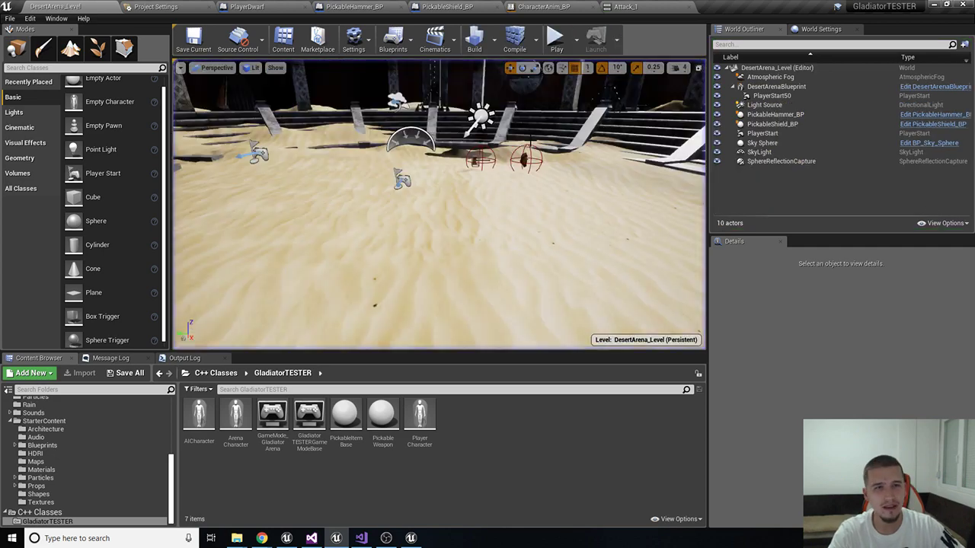
{"action": "left_click", "coordinate": [556, 37]}
{"action": "key", "text": "w"}
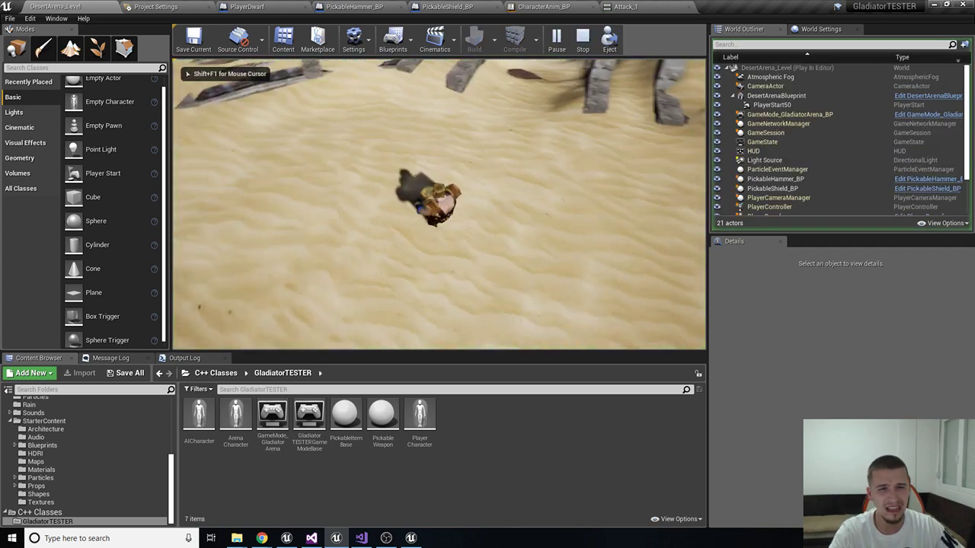
{"action": "key", "text": "w"}
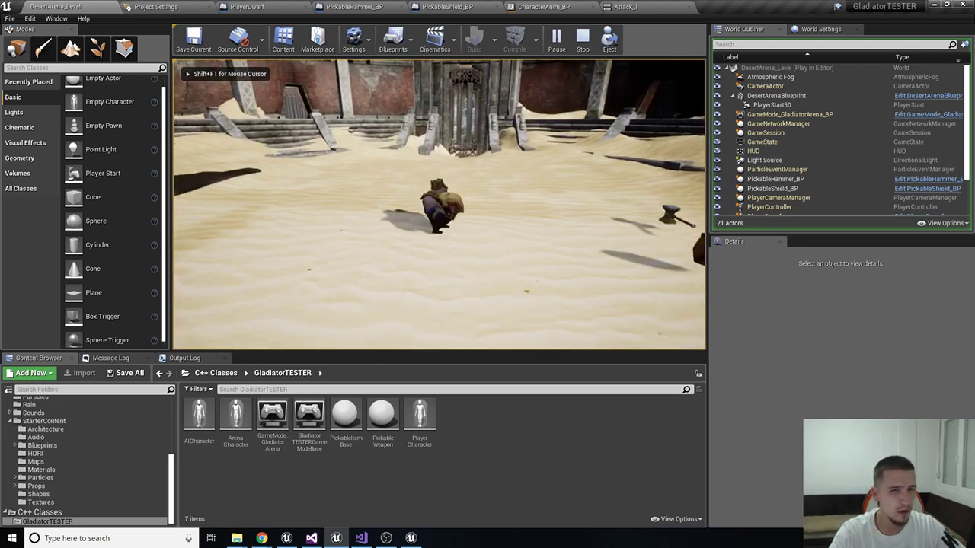
{"action": "key", "text": "w"}
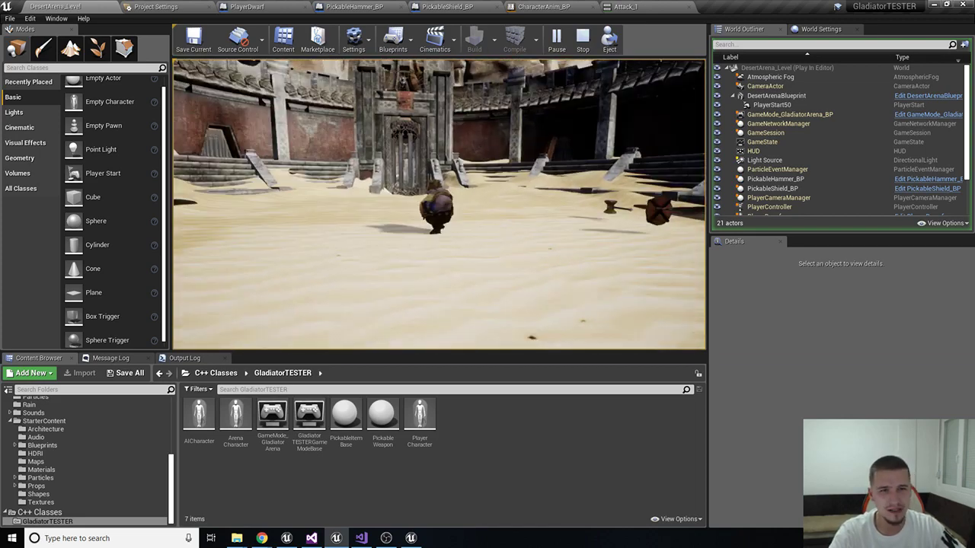
{"action": "key", "text": "w"}
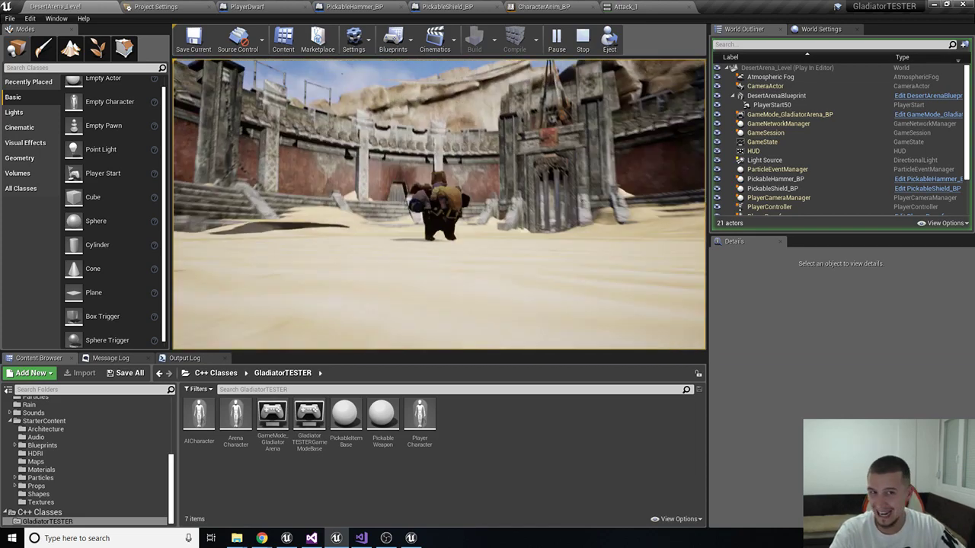
{"action": "key", "text": "w"}
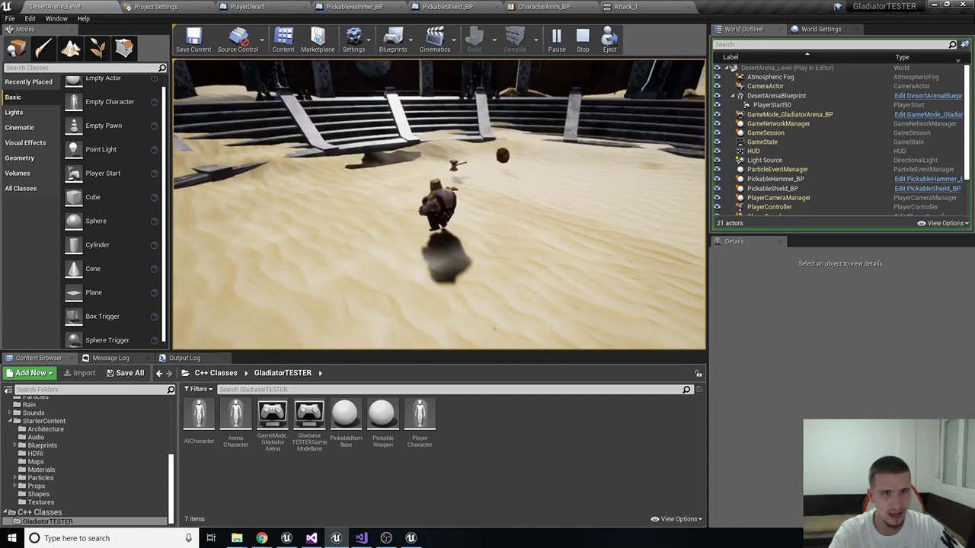
{"action": "key", "text": "w"}
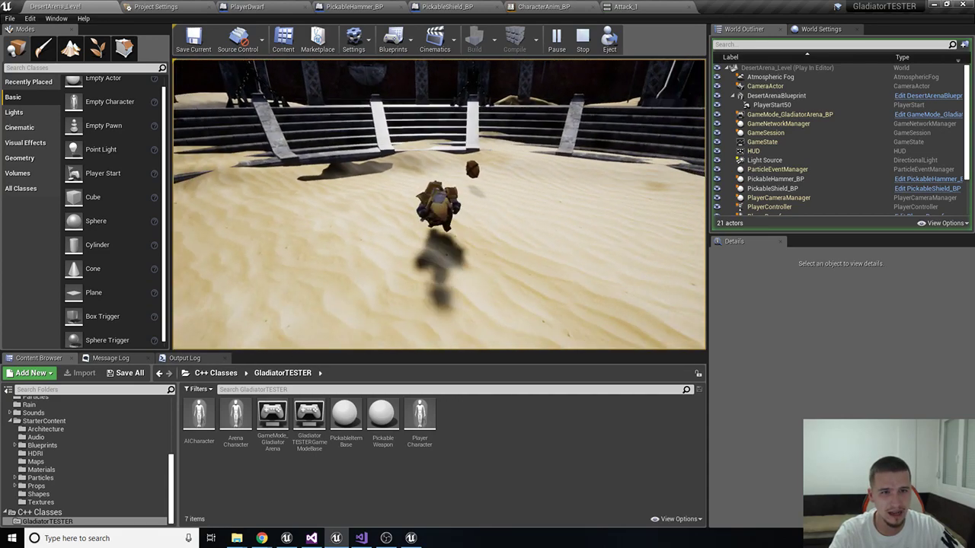
{"action": "key", "text": "w"}
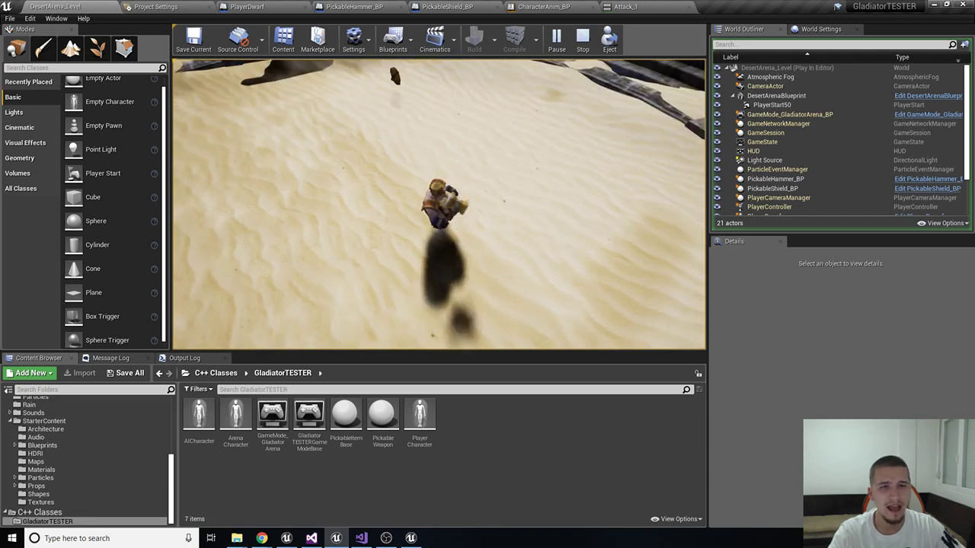
{"action": "key", "text": "w"}
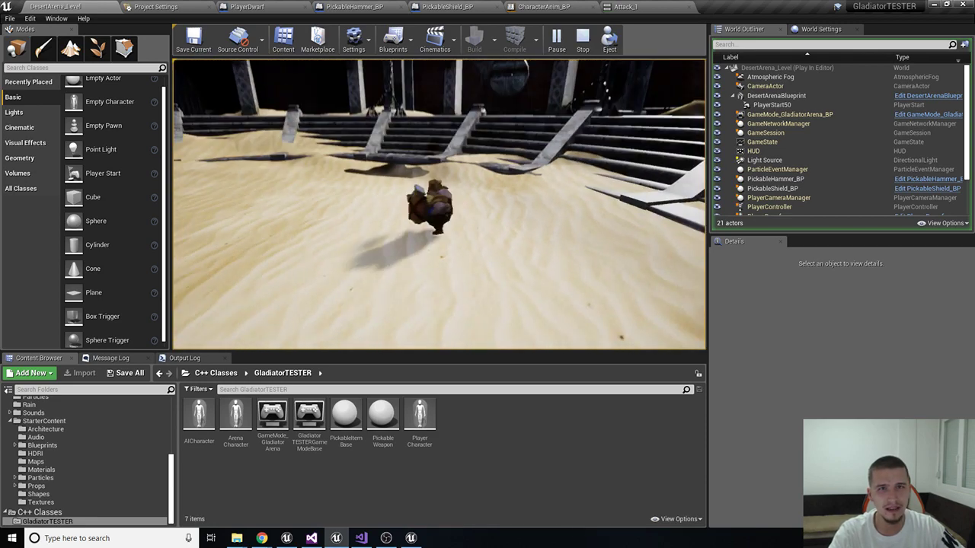
{"action": "key", "text": "Escape"}
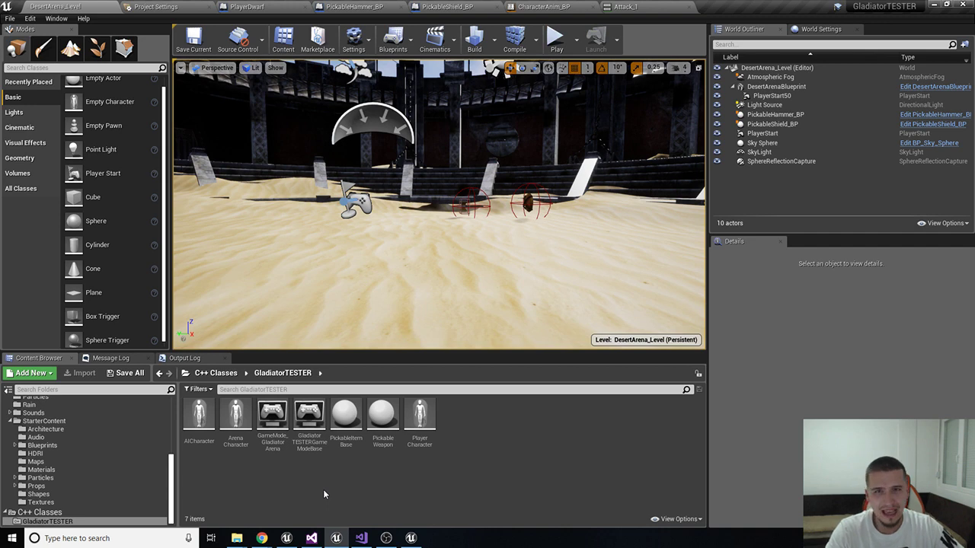
Switch to the other project's editor and open the AIBehavior behavior tree
{"action": "left_click", "coordinate": [290, 540]}
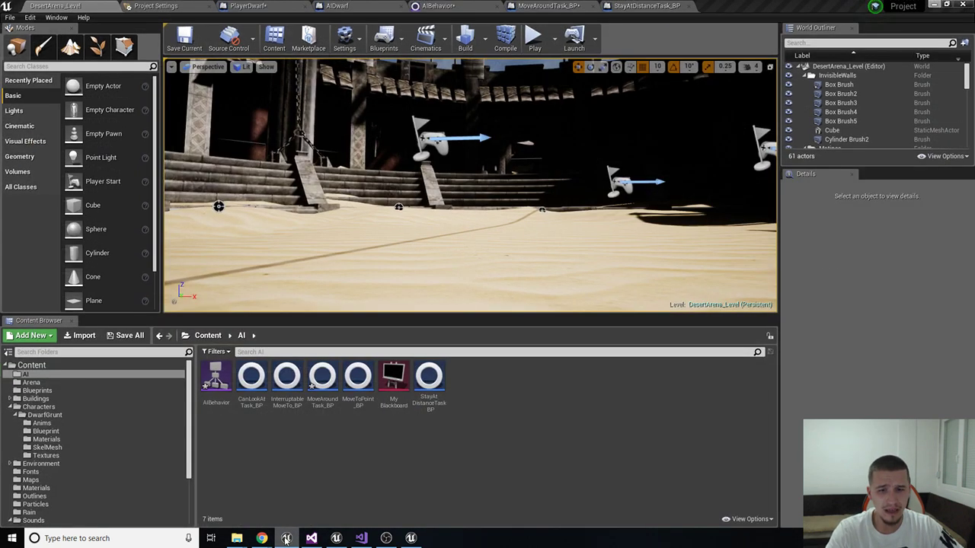
{"action": "key", "text": "alt+Tab"}
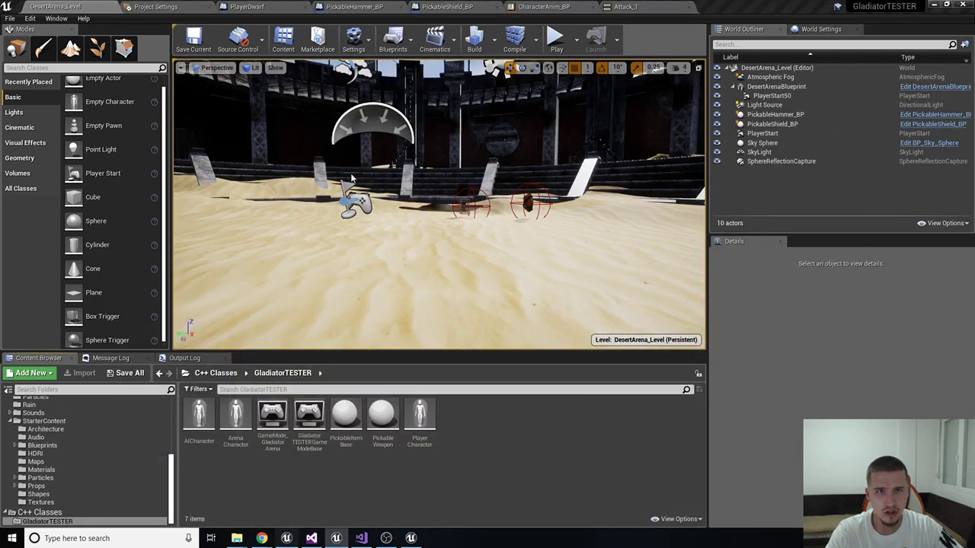
{"action": "key", "text": "alt+Tab"}
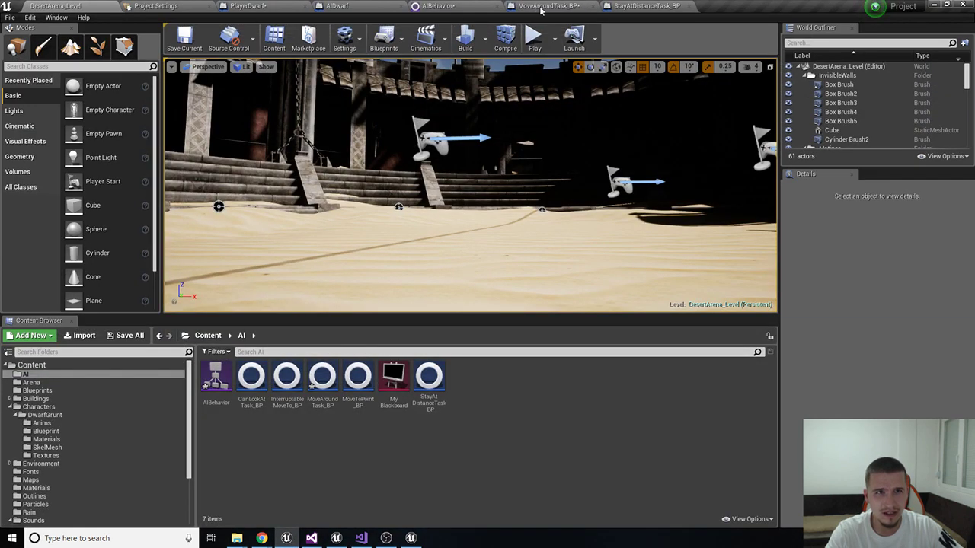
{"action": "left_click", "coordinate": [484, 7]}
Inspect the Has All Equip selector and its child nodes, then return to the level editor
{"action": "right_click_drag", "start_coordinate": [305, 257], "coordinate": [196, 196]}
{"action": "scroll", "coordinate": [320, 203], "scroll_direction": "down", "scroll_amount": 5}
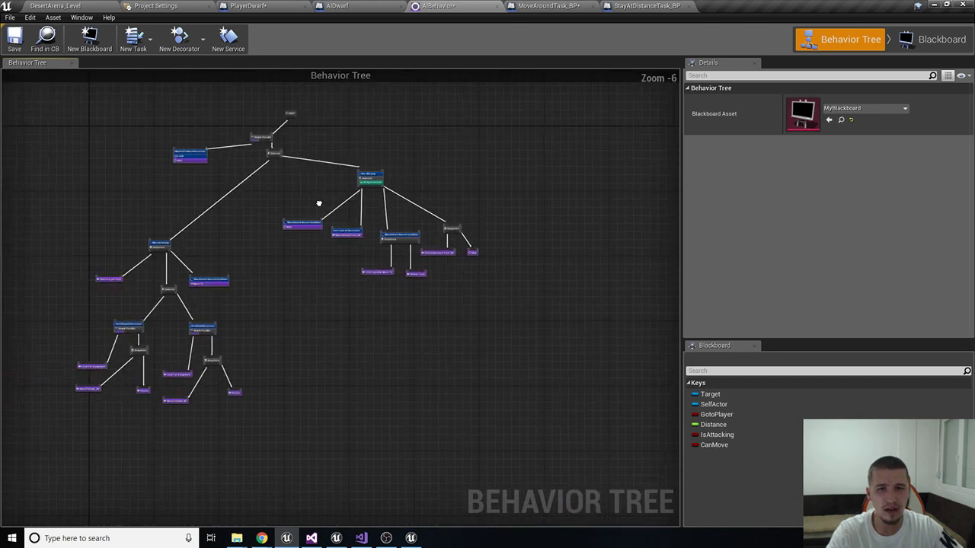
{"action": "scroll", "coordinate": [358, 228], "scroll_direction": "up", "scroll_amount": 2}
{"action": "scroll", "coordinate": [458, 322], "scroll_direction": "up", "scroll_amount": 2}
{"action": "scroll", "coordinate": [458, 322], "scroll_direction": "up", "scroll_amount": 1}
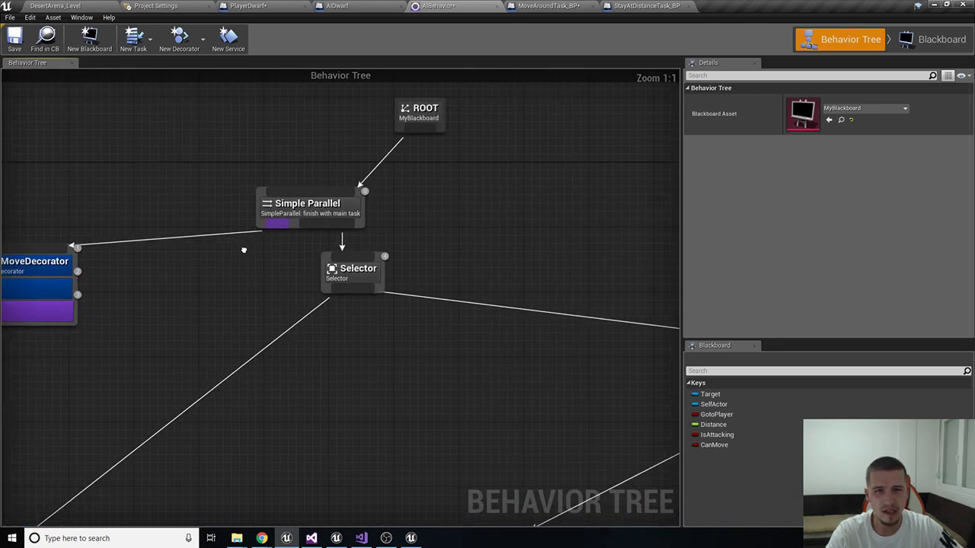
{"action": "right_click_drag", "start_coordinate": [343, 305], "coordinate": [77, 183]}
{"action": "scroll", "coordinate": [145, 186], "scroll_direction": "up", "scroll_amount": 1}
{"action": "right_click_drag", "start_coordinate": [145, 186], "coordinate": [92, 212]}
{"action": "scroll", "coordinate": [92, 212], "scroll_direction": "down", "scroll_amount": 1}
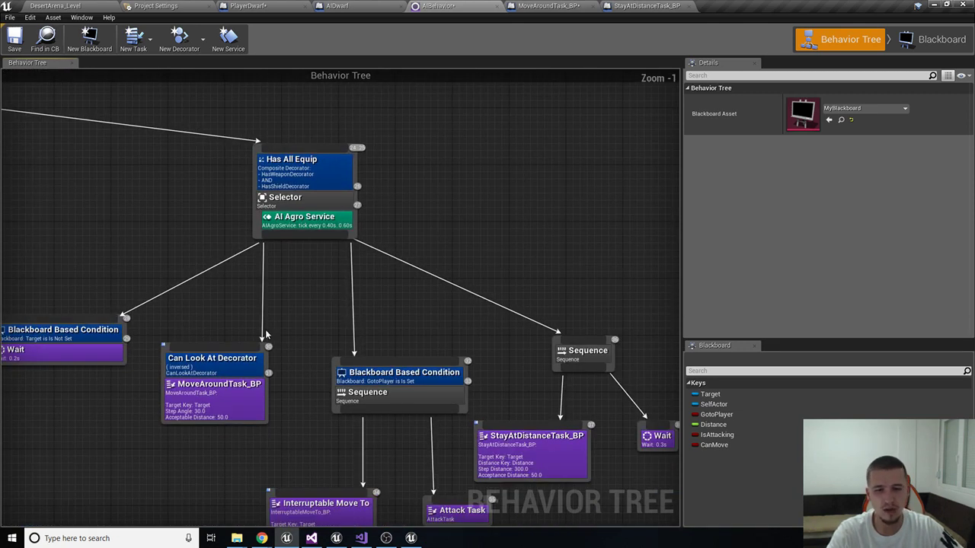
{"action": "left_click", "coordinate": [336, 538]}
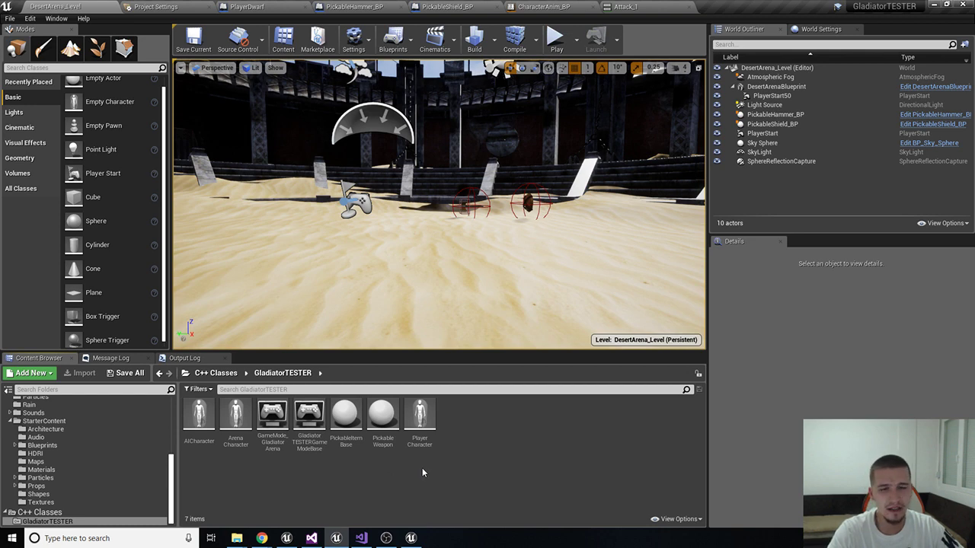
Fly past the arena gate, hammer and shield, stands and wall, then switch to ShooterGame
{"action": "mouse_move", "coordinate": [428, 335]}
{"action": "right_mouse_down"}
{"action": "mouse_move", "coordinate": [456, 289]}
{"action": "mouse_move", "coordinate": [426, 228]}
{"action": "mouse_move", "coordinate": [456, 243]}
{"action": "mouse_move", "coordinate": [442, 213]}
{"action": "right_mouse_up"}
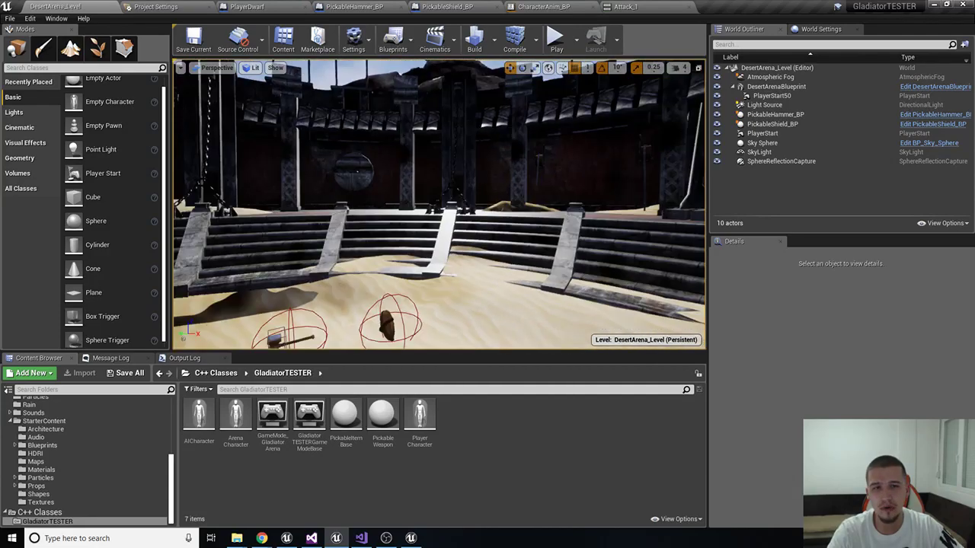
{"action": "right_click_drag", "start_coordinate": [441, 213], "coordinate": [365, 221]}
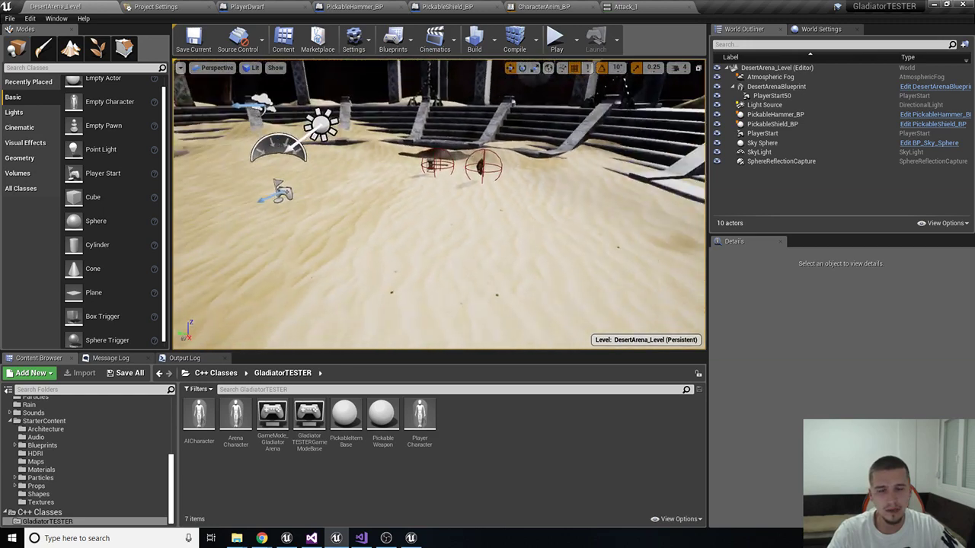
{"action": "right_click_drag", "start_coordinate": [366, 221], "coordinate": [472, 229]}
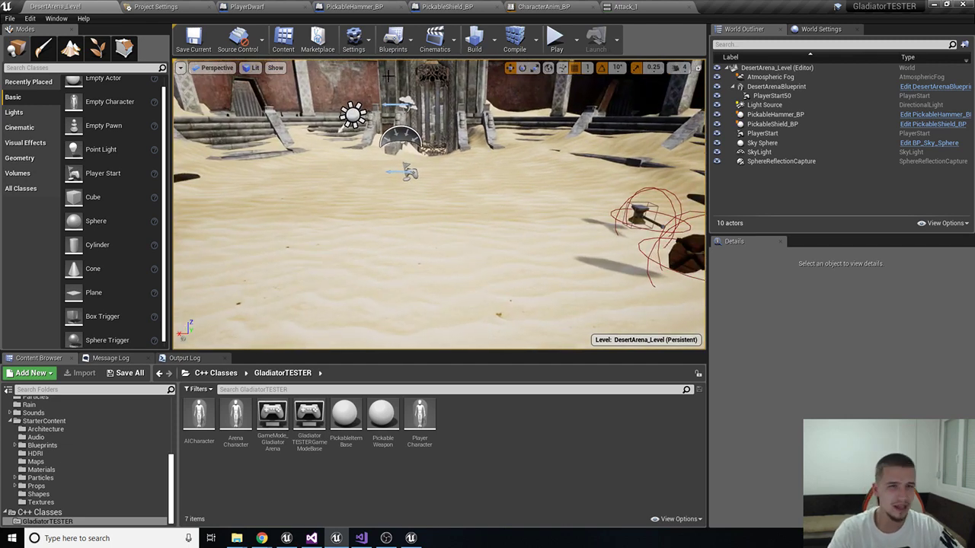
{"action": "mouse_move", "coordinate": [472, 228]}
{"action": "right_mouse_down"}
{"action": "mouse_move", "coordinate": [441, 213]}
{"action": "mouse_move", "coordinate": [457, 214]}
{"action": "mouse_move", "coordinate": [472, 251]}
{"action": "mouse_move", "coordinate": [434, 229]}
{"action": "mouse_move", "coordinate": [449, 210]}
{"action": "mouse_move", "coordinate": [419, 225]}
{"action": "mouse_move", "coordinate": [442, 240]}
{"action": "right_mouse_up"}
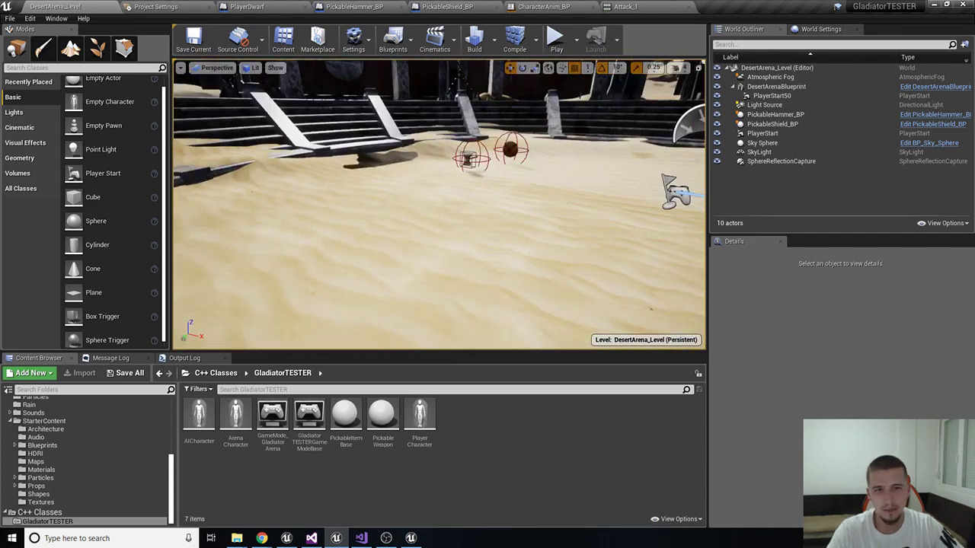
{"action": "right_click_drag", "start_coordinate": [571, 202], "coordinate": [573, 200]}
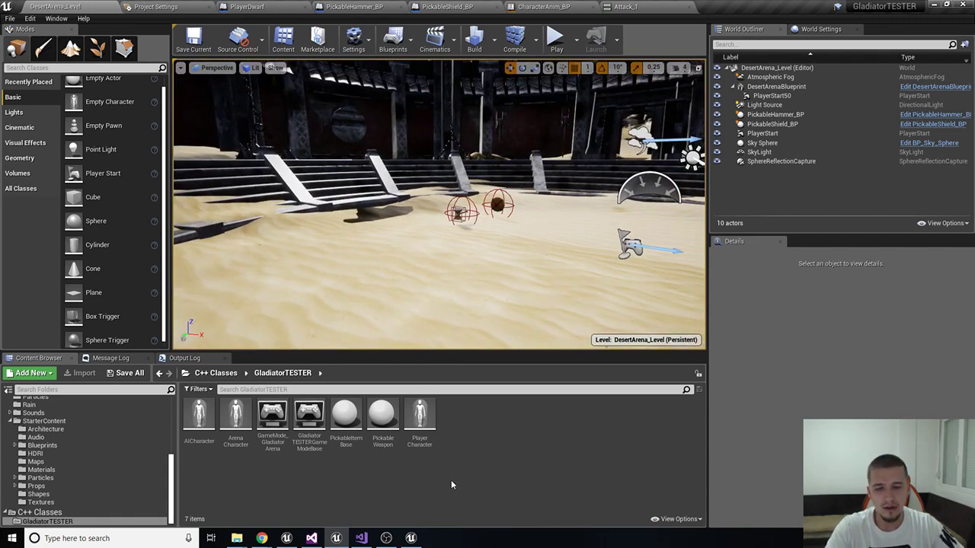
{"action": "left_click", "coordinate": [411, 538]}
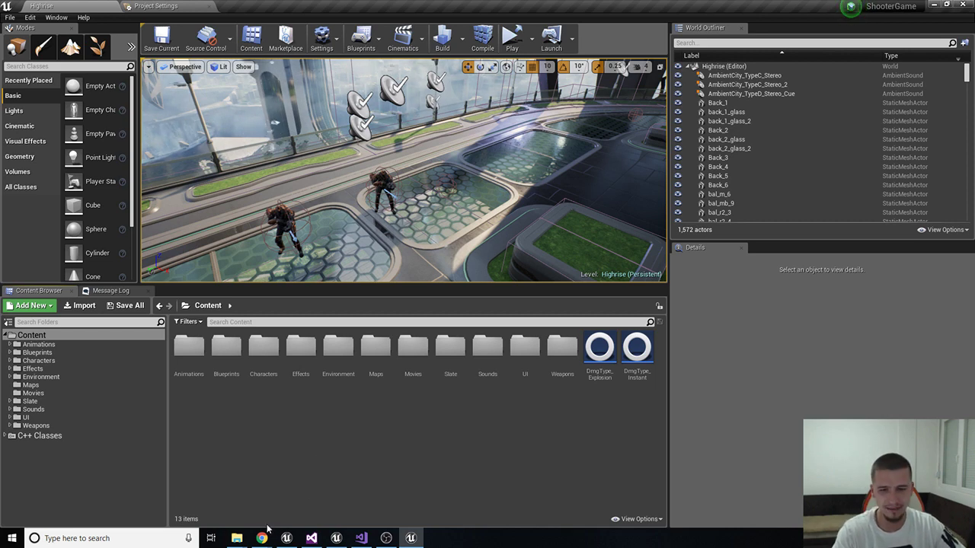
{"action": "mouse_move", "coordinate": [261, 538]}
{"action": "left_click", "coordinate": [320, 499]}
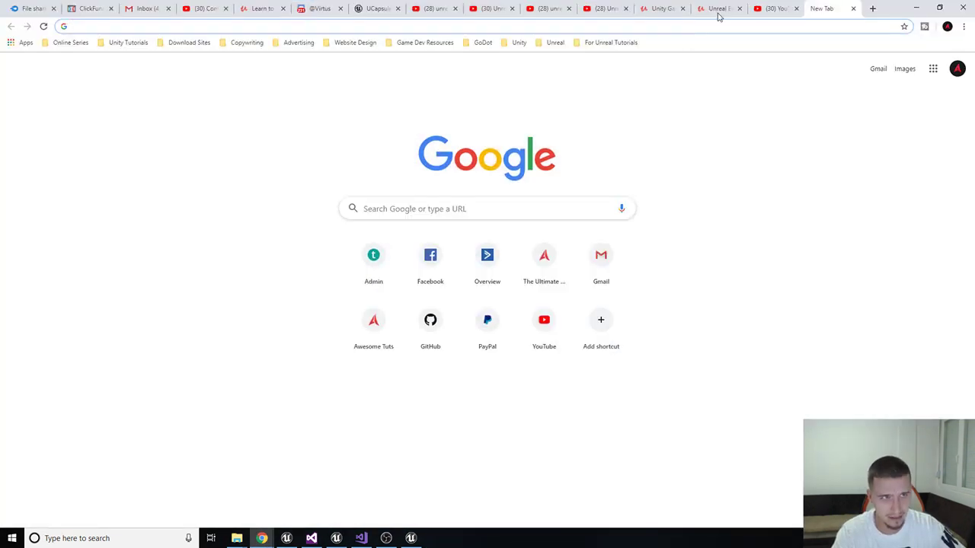
{"action": "left_click", "coordinate": [658, 9]}
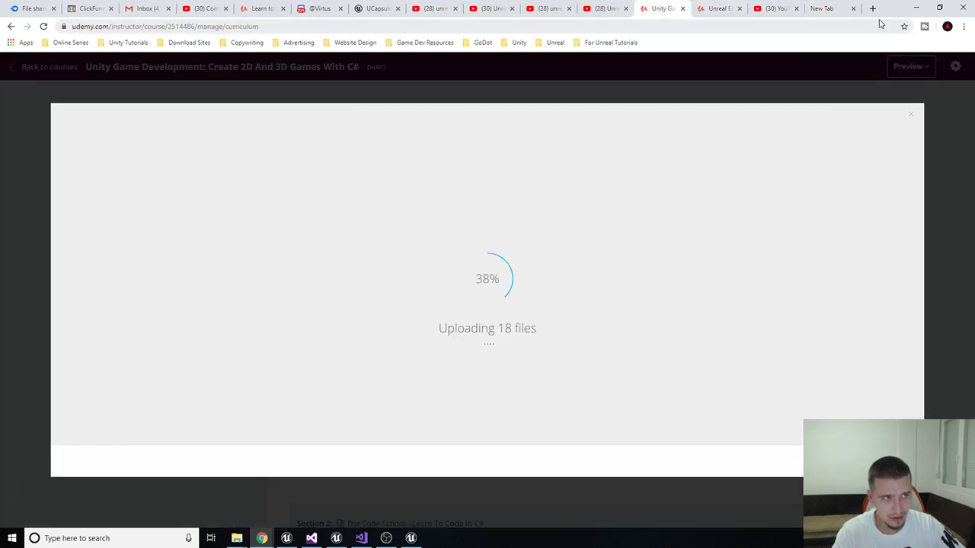
{"action": "left_click", "coordinate": [822, 8]}
{"action": "left_click", "coordinate": [916, 8]}
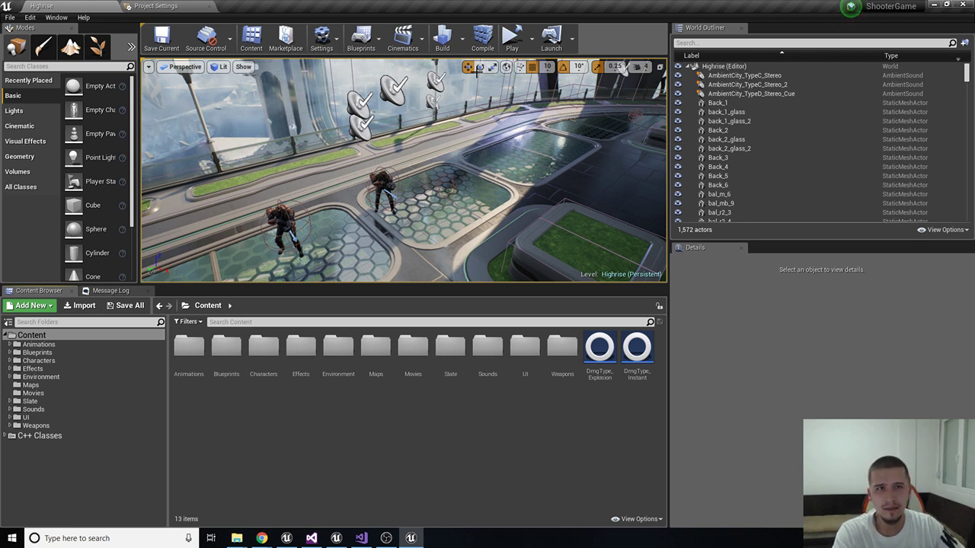
Launch Highrise as a standalone game, then enlarge and reposition its window
{"action": "left_click", "coordinate": [512, 38]}
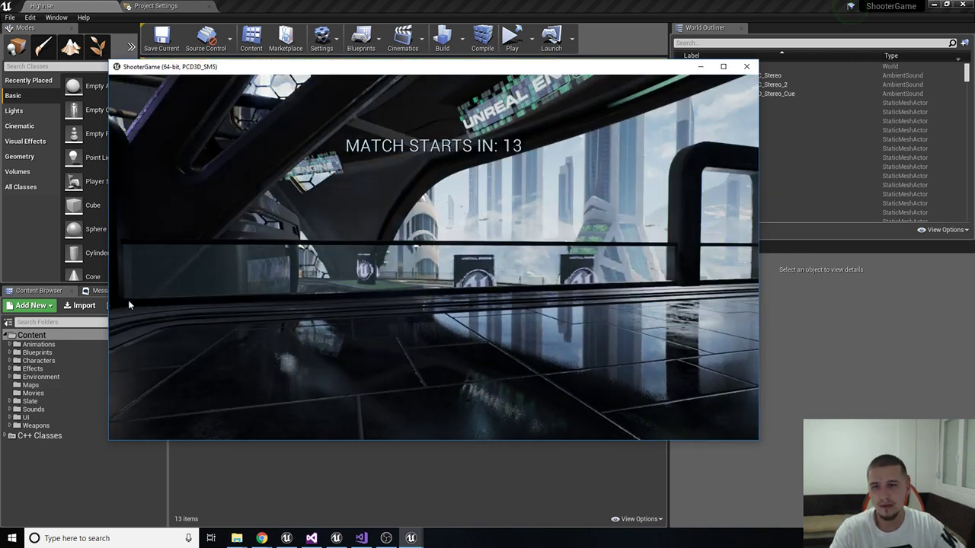
{"action": "key", "text": "Escape"}
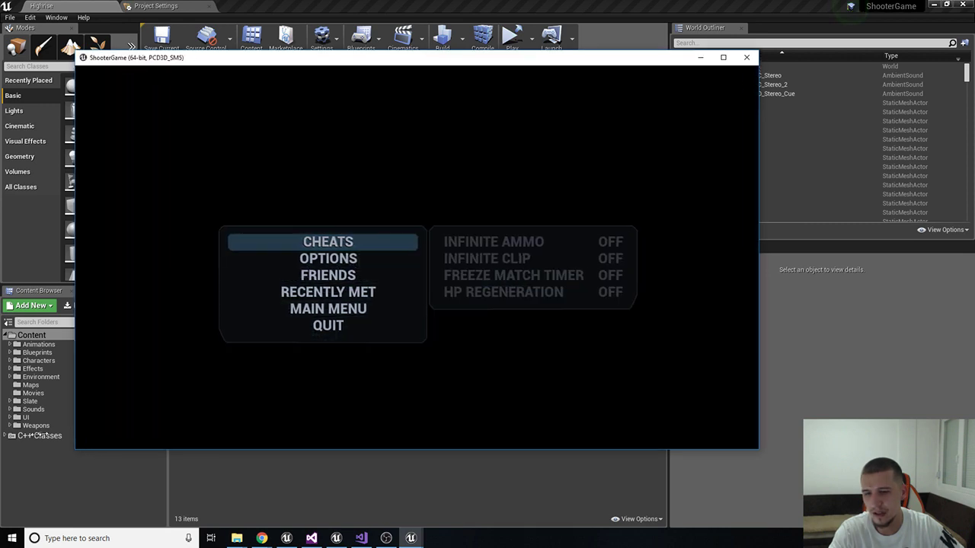
{"action": "left_click_drag", "start_coordinate": [108, 433], "coordinate": [3, 432]}
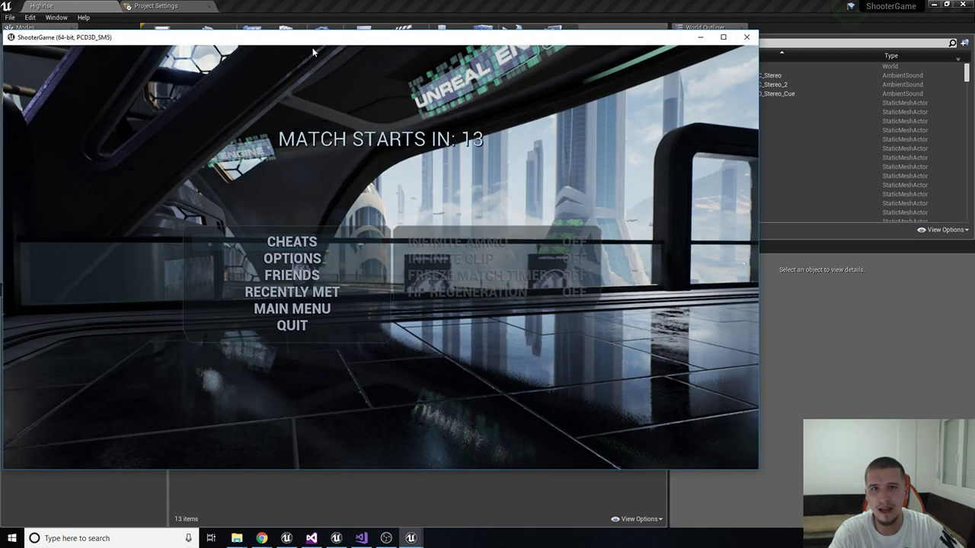
{"action": "left_click_drag", "start_coordinate": [319, 38], "coordinate": [394, 49]}
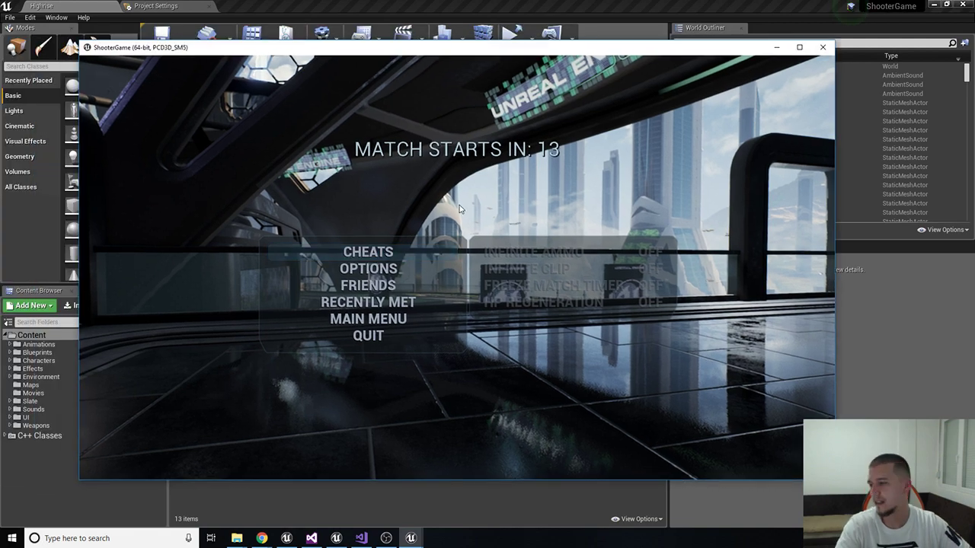
{"action": "key", "text": "Escape"}
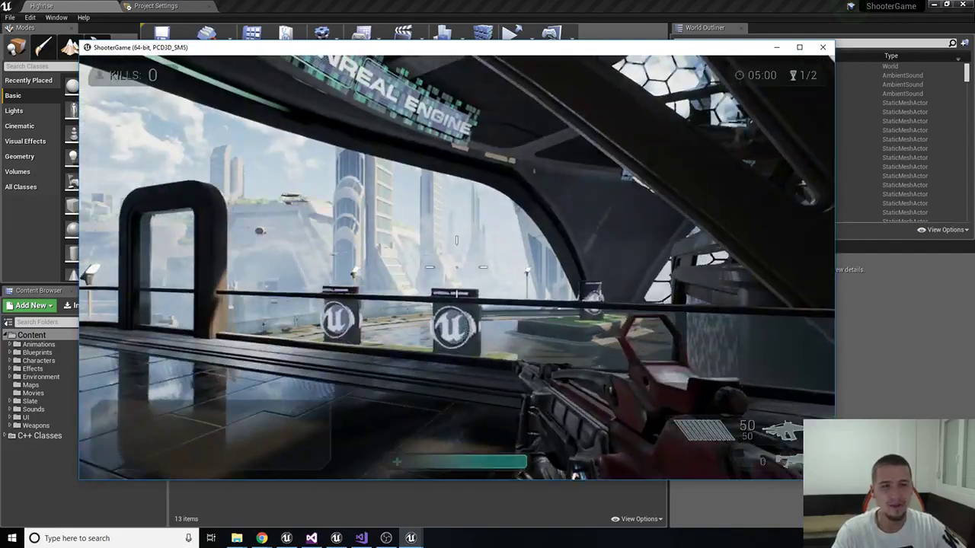
Walk through the level, shoot the enemy player, reload, and pause the match
{"action": "key", "text": "w"}
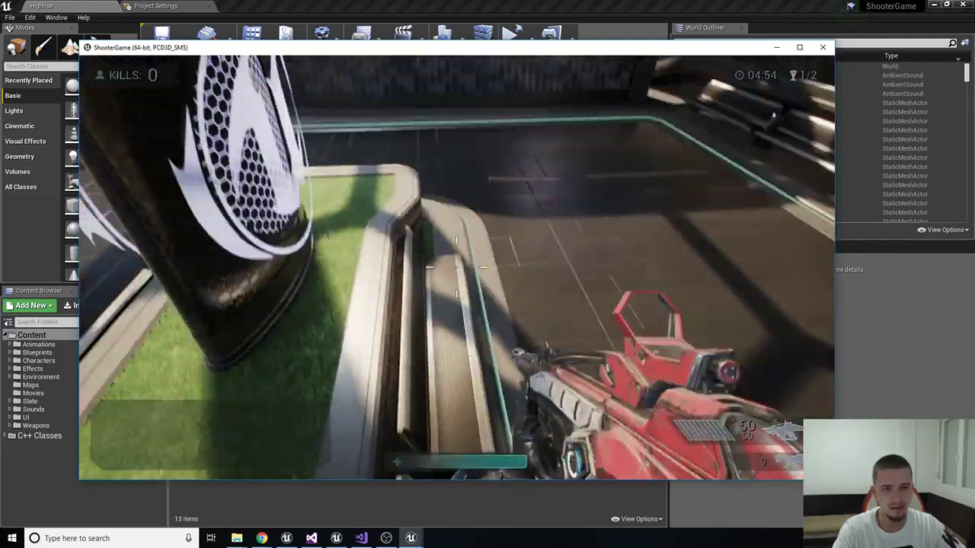
{"action": "key", "text": "w"}
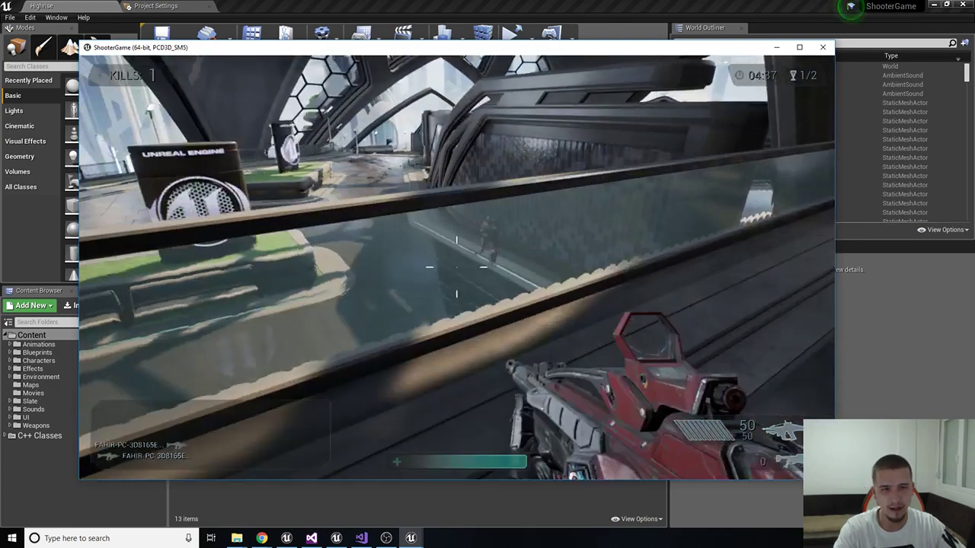
{"action": "left_click", "coordinate": [456, 267]}
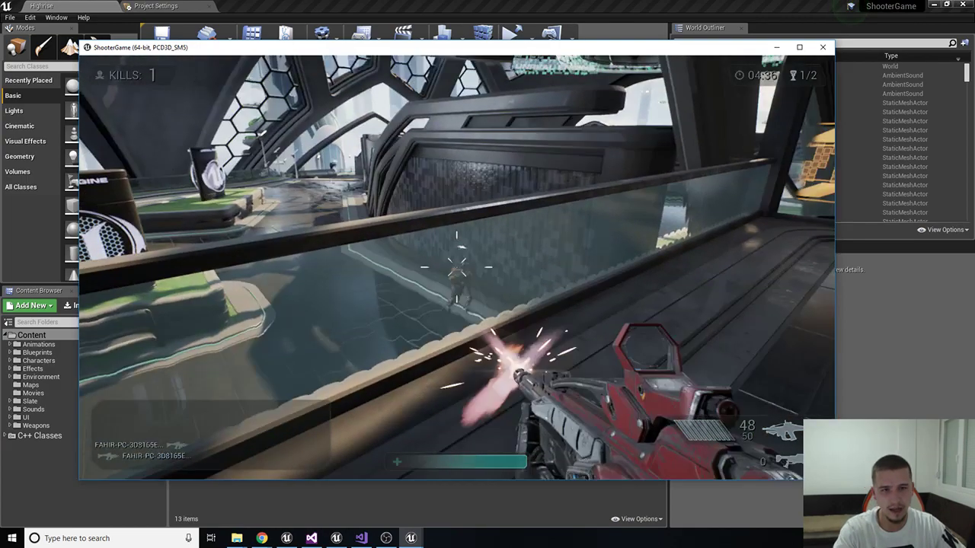
{"action": "key", "text": "r"}
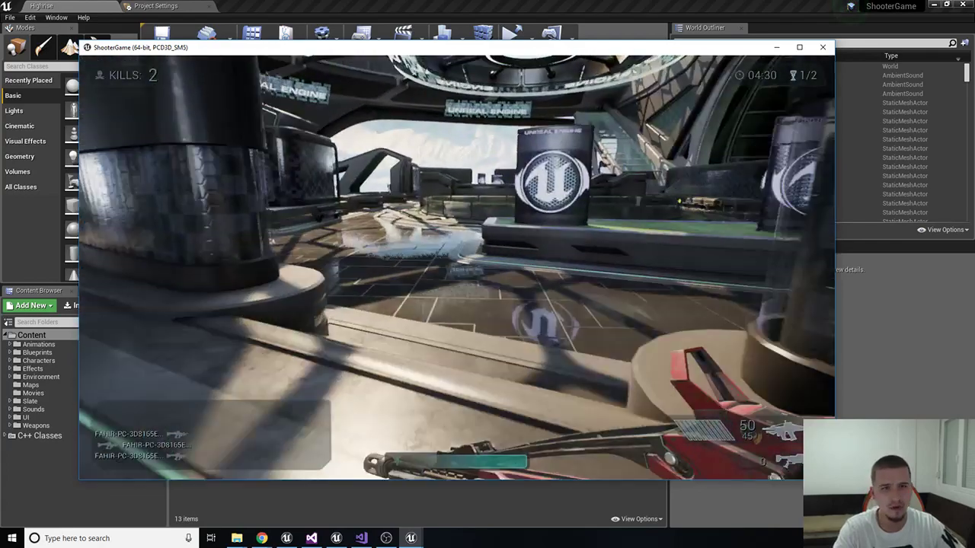
{"action": "key", "text": "Escape"}
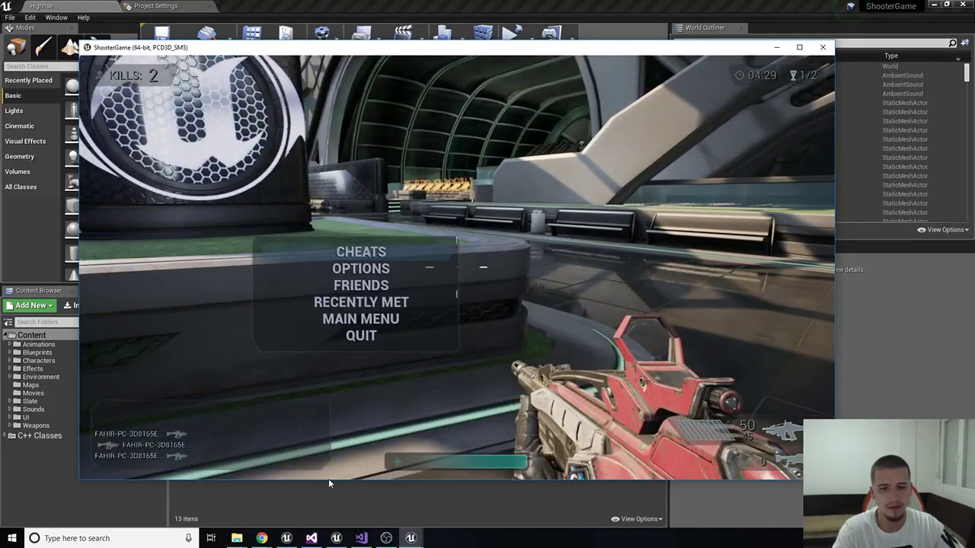
{"action": "mouse_move", "coordinate": [261, 538]}
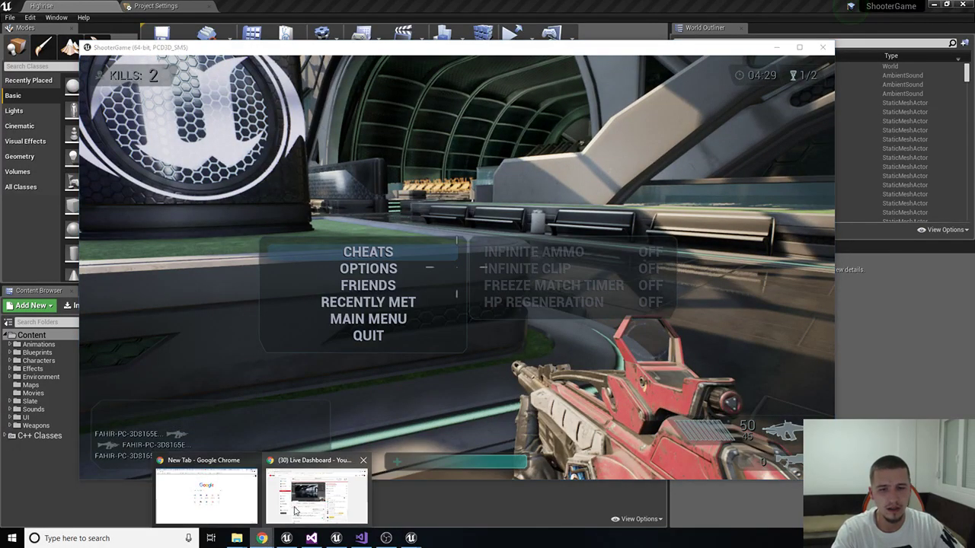
Bring up the YouTube Live Dashboard in Chrome to check stream status and chat
{"action": "left_click", "coordinate": [297, 508]}
{"action": "scroll", "coordinate": [836, 367], "scroll_direction": "down", "scroll_amount": 1}
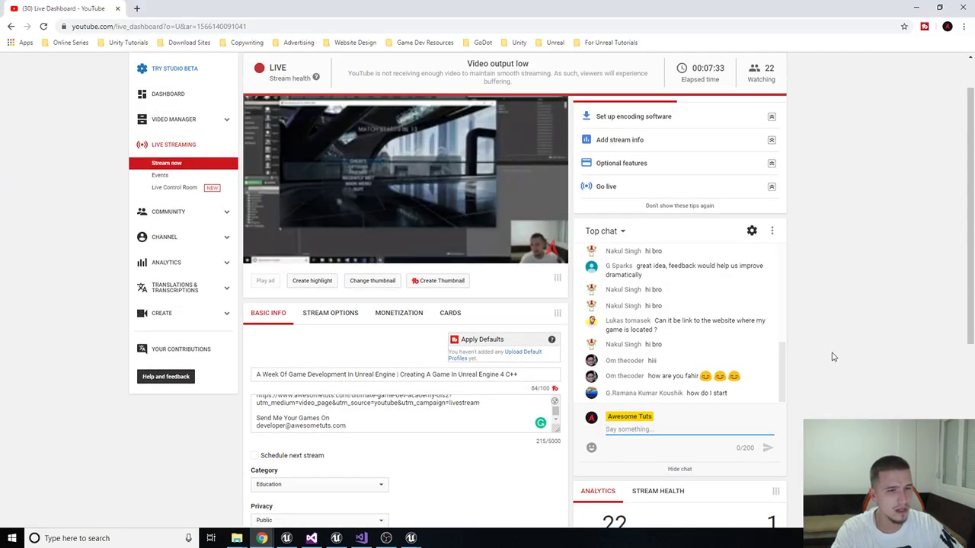
{"action": "scroll", "coordinate": [834, 356], "scroll_direction": "up", "scroll_amount": 1}
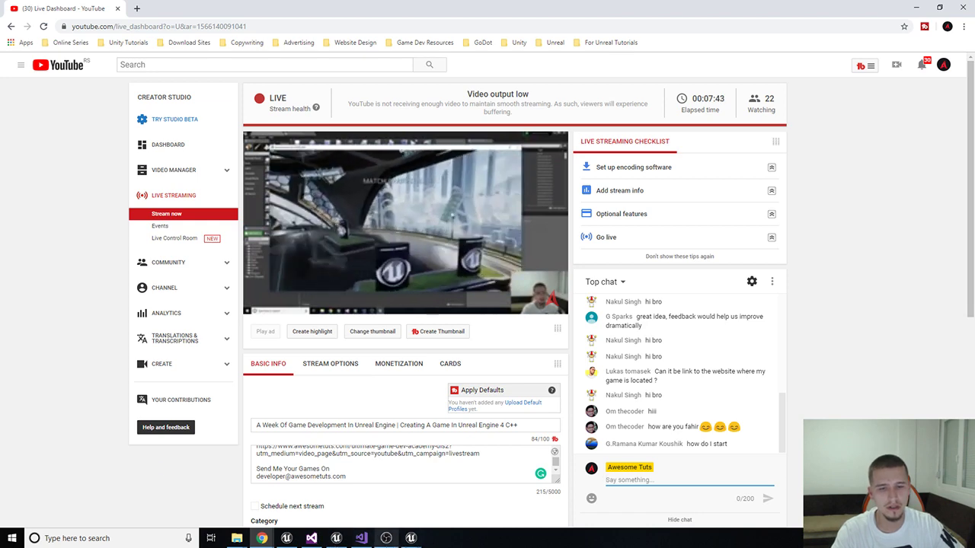
Bring the running ShooterGame window to the front and resume play
{"action": "left_click", "coordinate": [357, 491]}
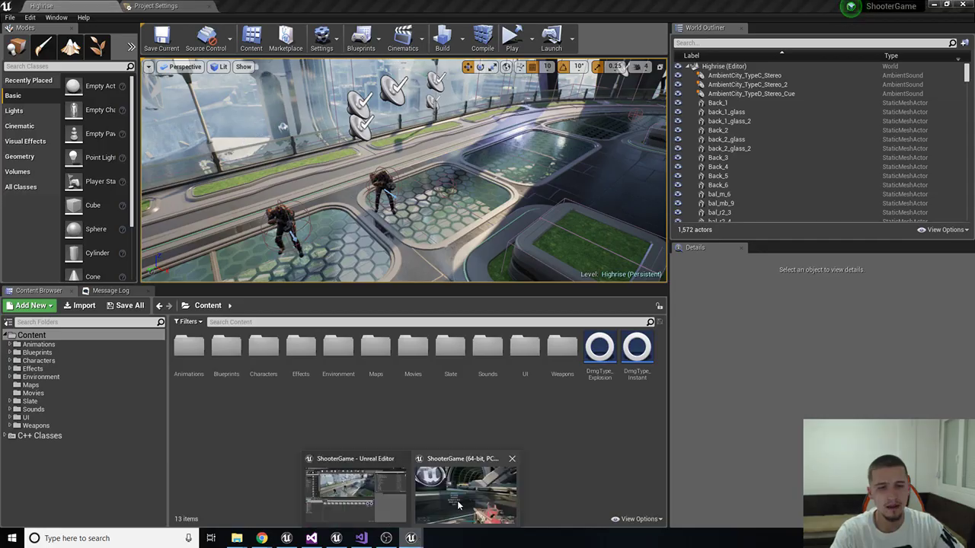
{"action": "left_click", "coordinate": [458, 505]}
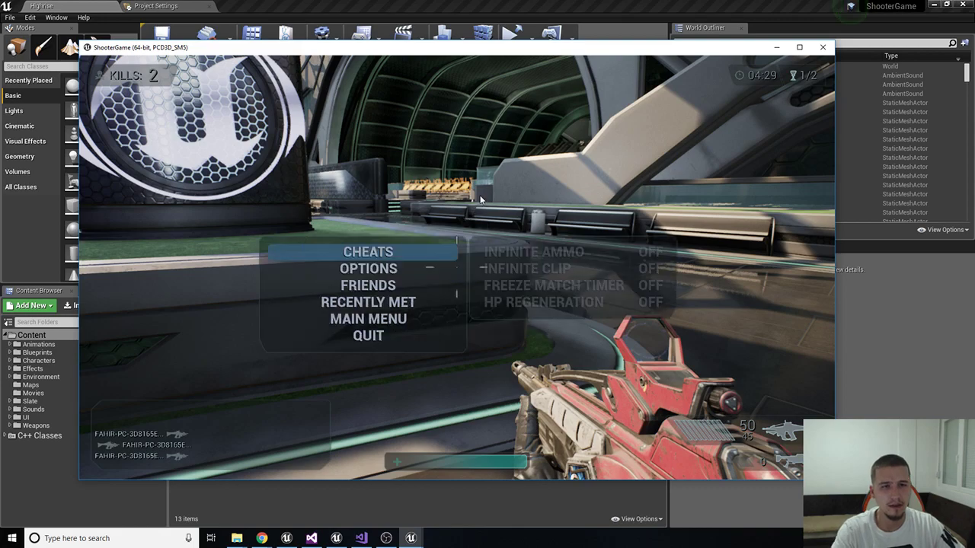
{"action": "key", "text": "Escape"}
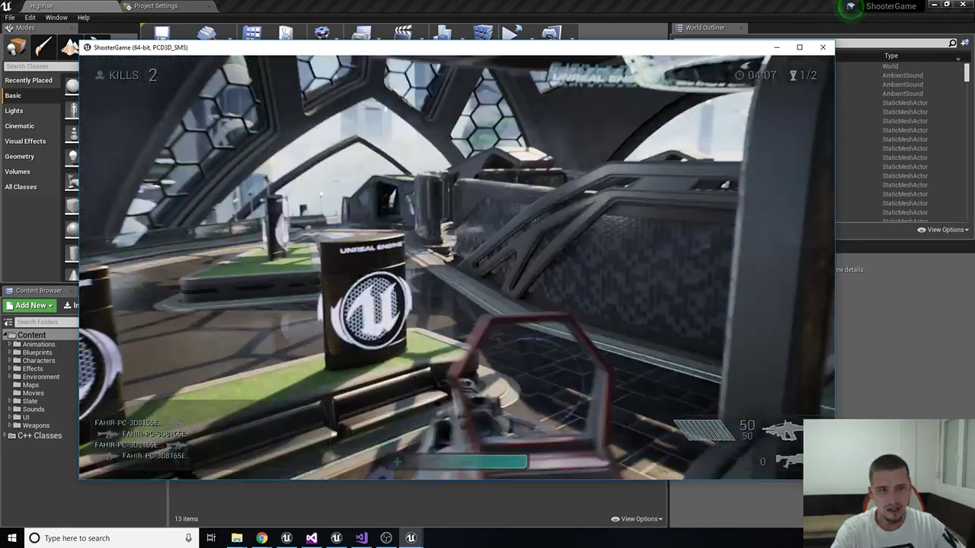
Aim, fire, reload and advance across the arena to shoot down another enemy
{"action": "right_click", "coordinate": [456, 267]}
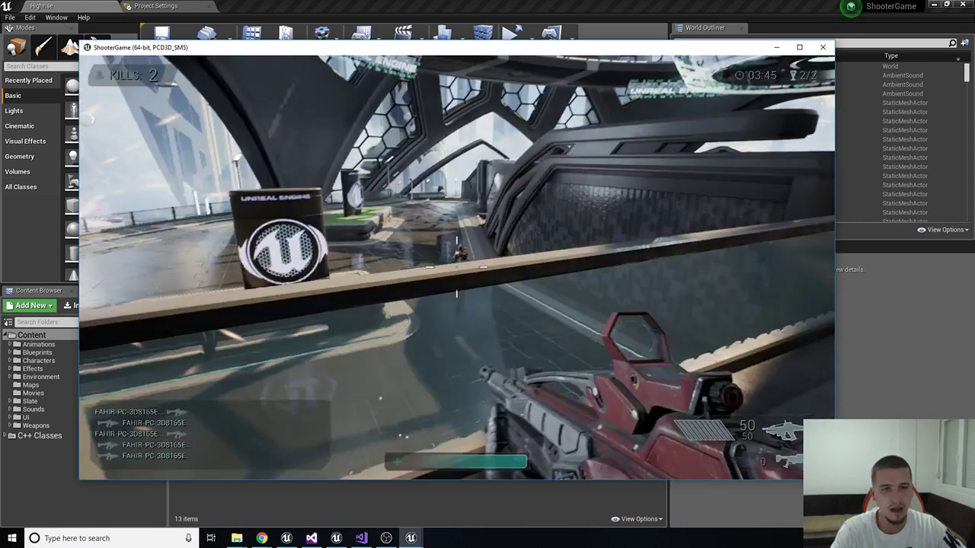
{"action": "right_click", "coordinate": [456, 266]}
{"action": "left_click", "coordinate": [457, 266]}
{"action": "left_click", "coordinate": [457, 267]}
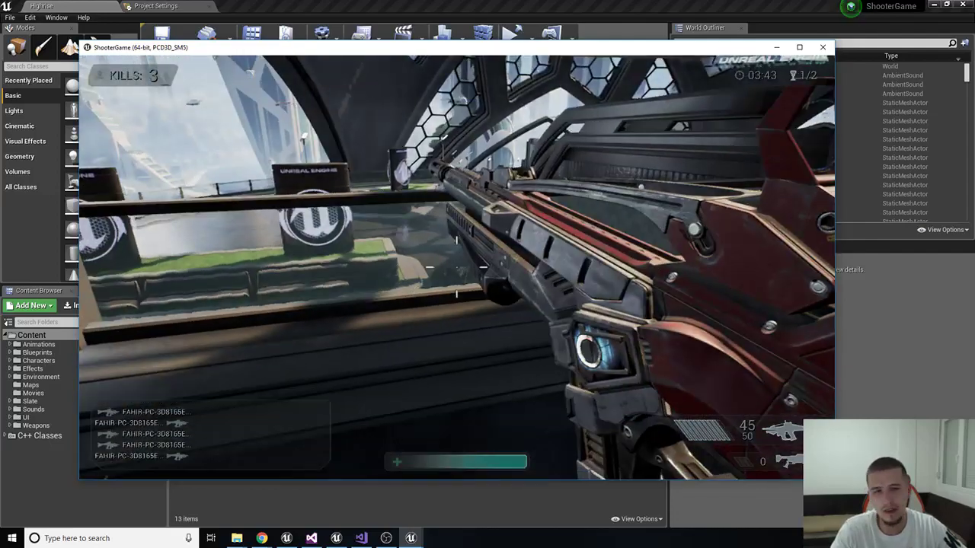
{"action": "key", "text": "r"}
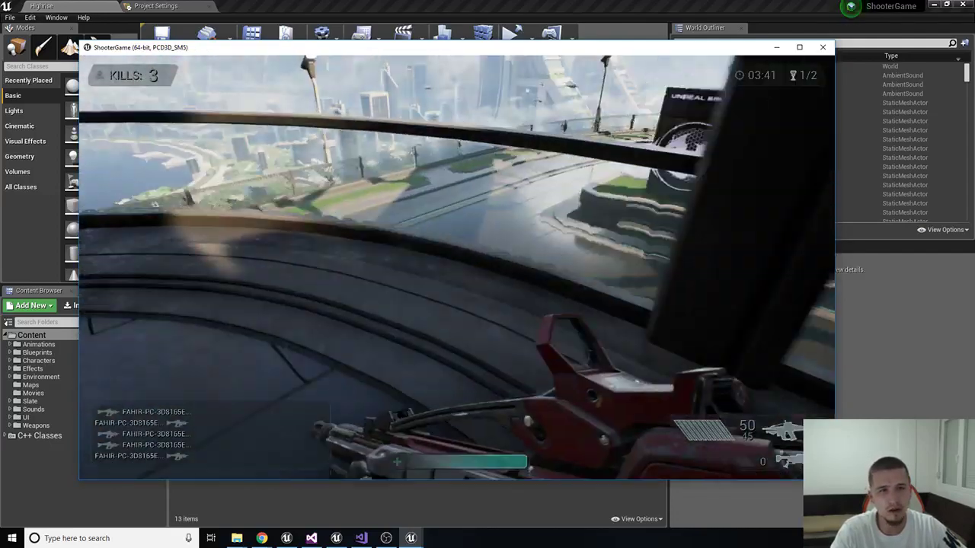
{"action": "key", "text": "w"}
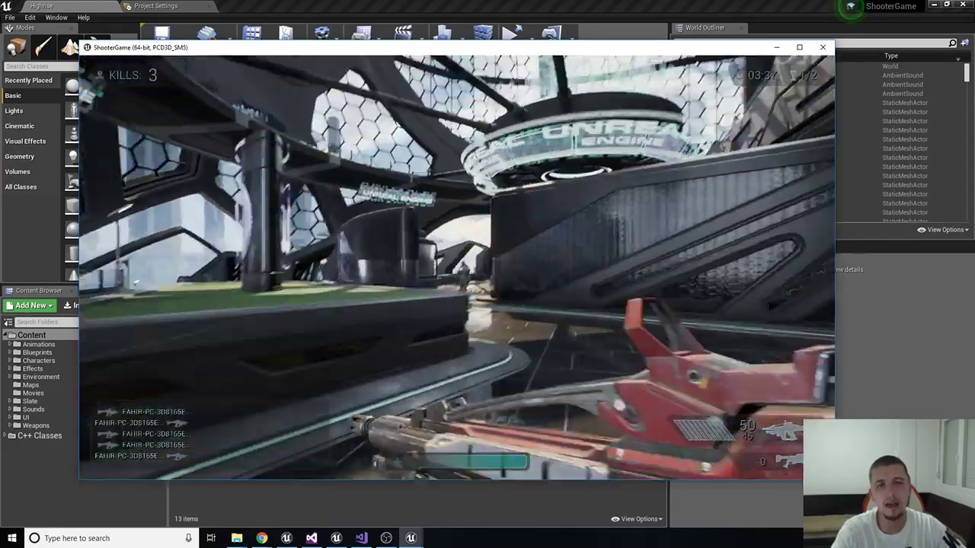
{"action": "right_click", "coordinate": [457, 266]}
{"action": "left_click", "coordinate": [457, 267]}
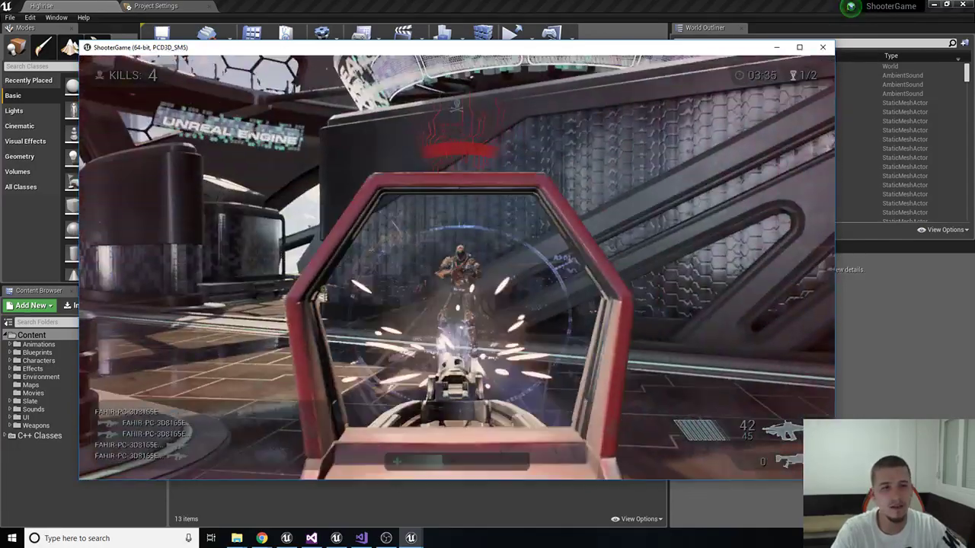
{"action": "key", "text": "r"}
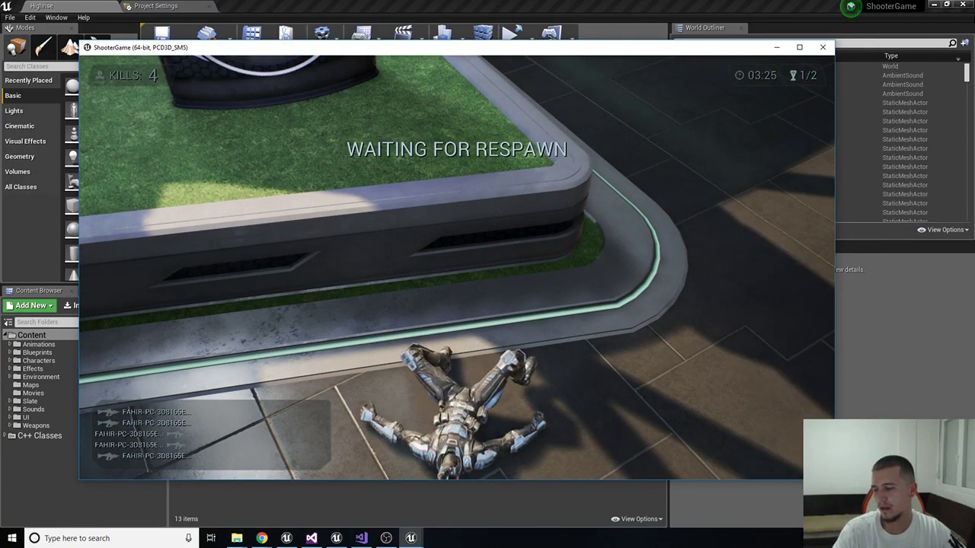
Move past the doorway, glass railing and central platform out to the outdoor platform
{"action": "key", "text": "w"}
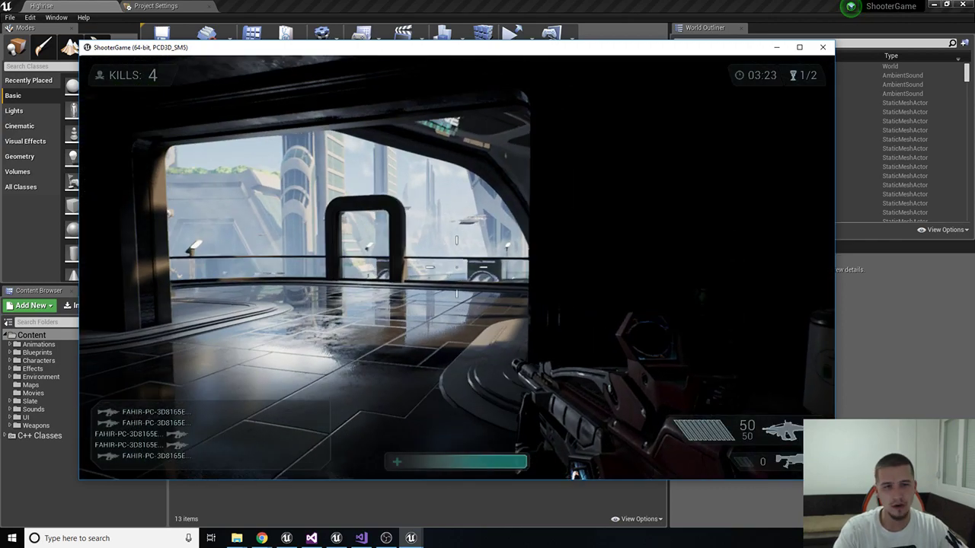
{"action": "key", "text": "w"}
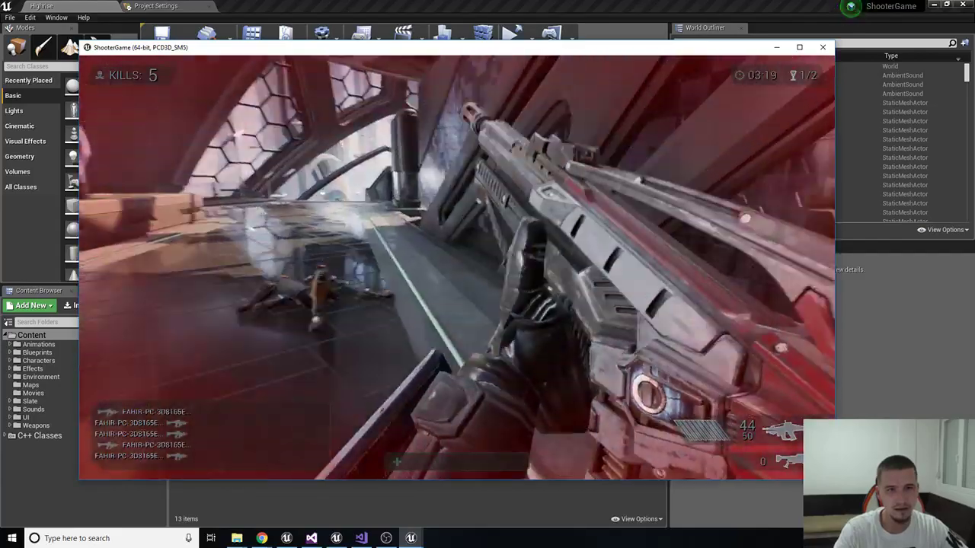
{"action": "key", "text": "w"}
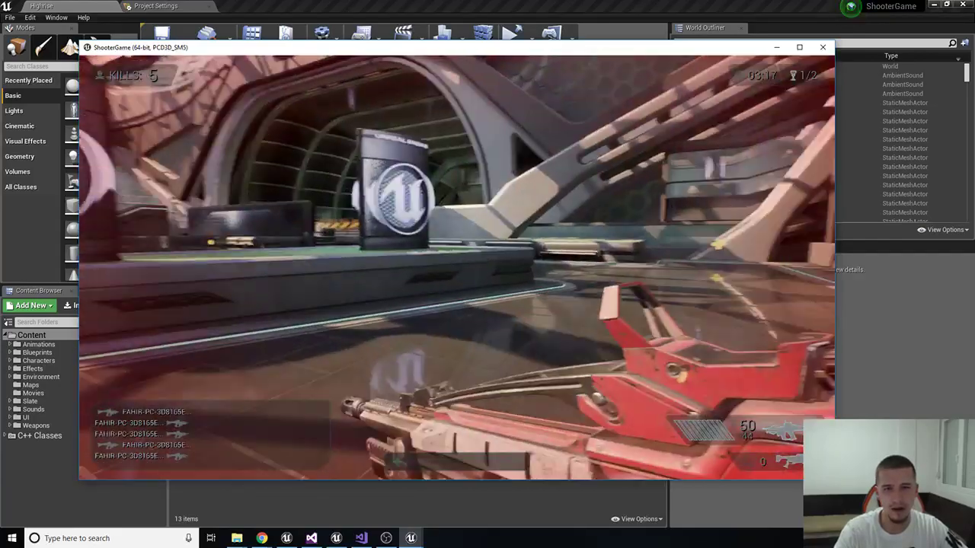
{"action": "key", "text": "w"}
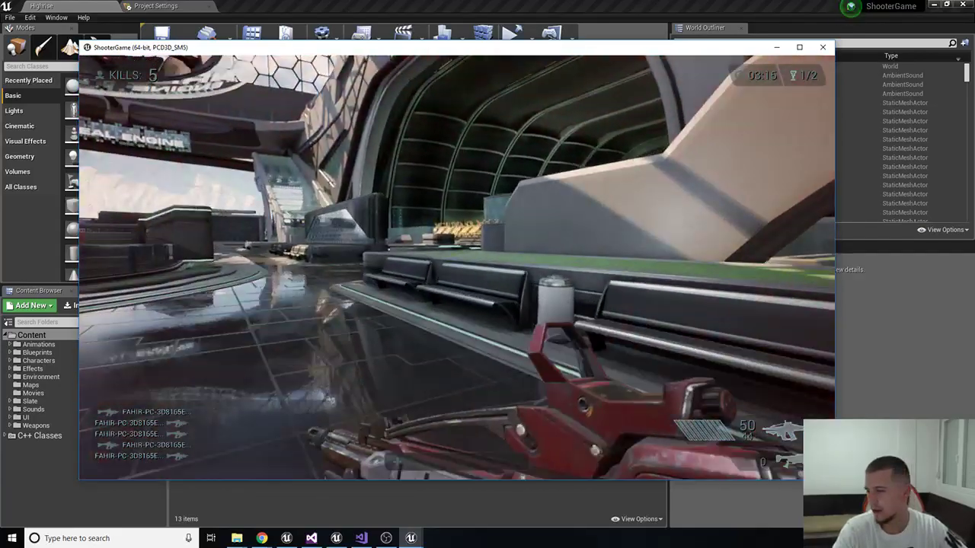
{"action": "key", "text": "w"}
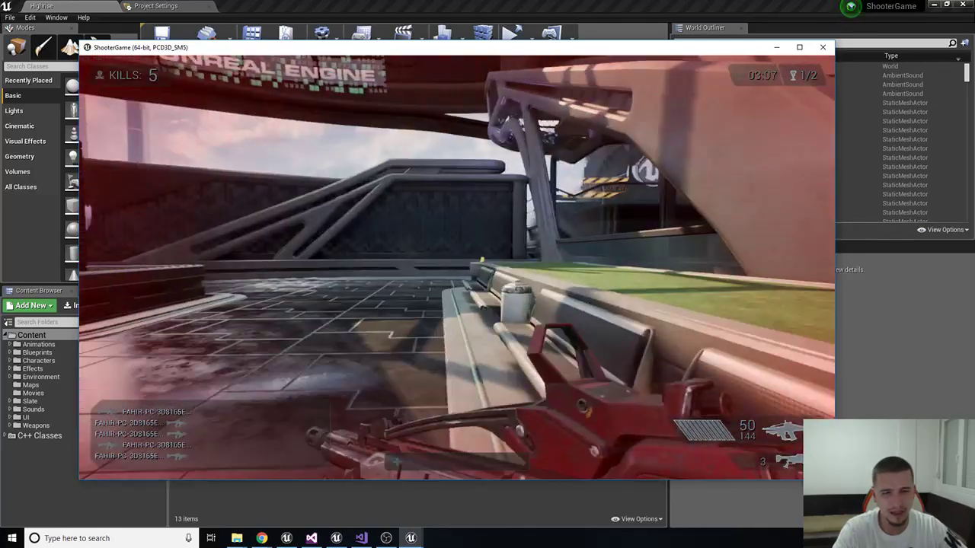
{"action": "key", "text": "w"}
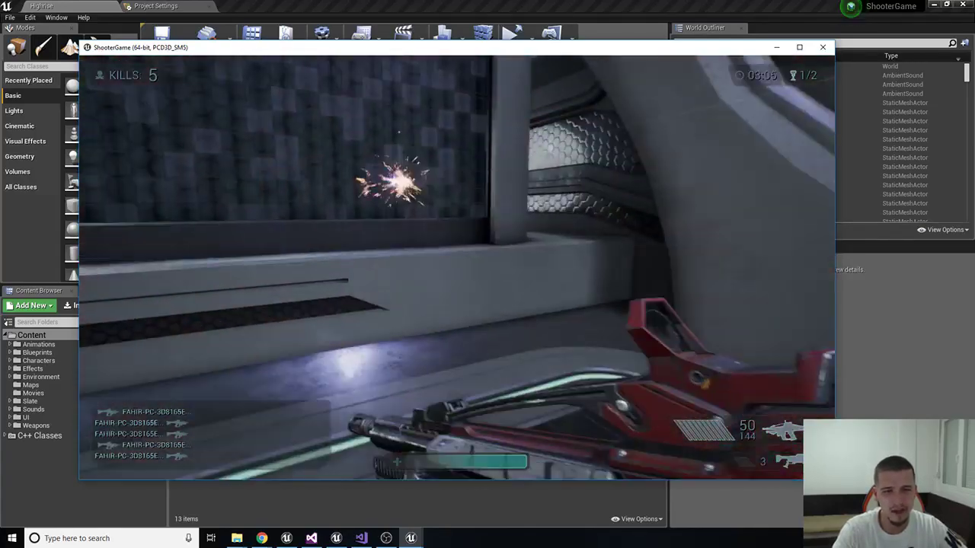
{"action": "key", "text": "w"}
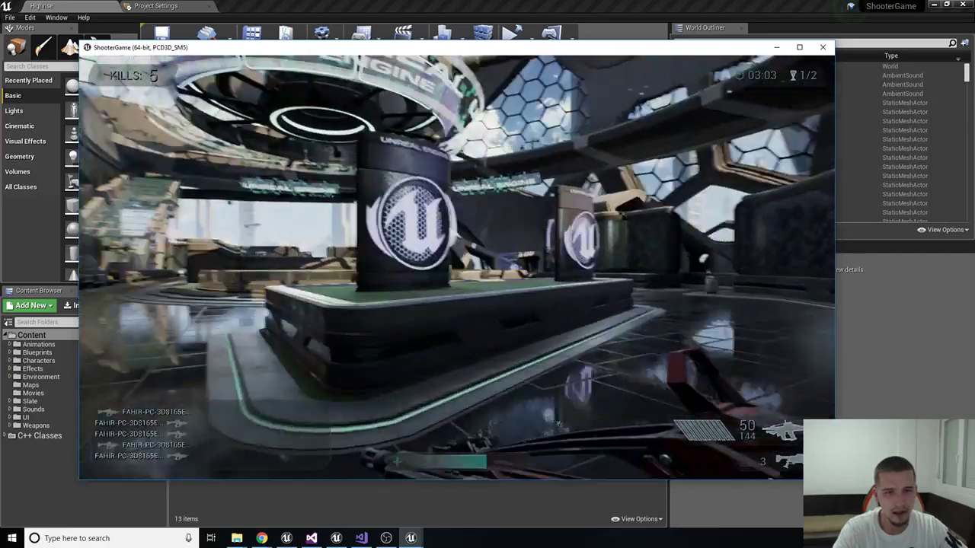
{"action": "key", "text": "w"}
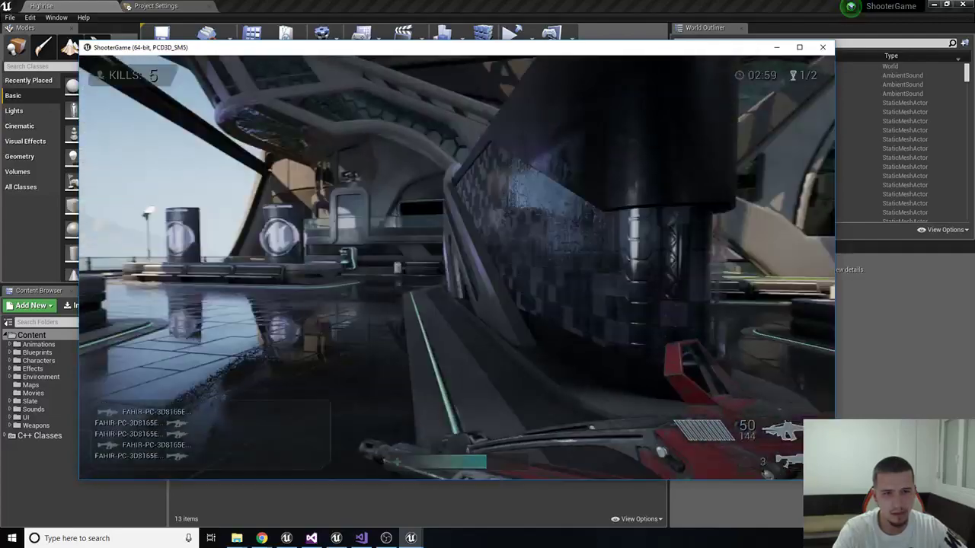
Cross the hexagon-window and terminal halls toward the pool, then open the in-game menu
{"action": "key", "text": "w"}
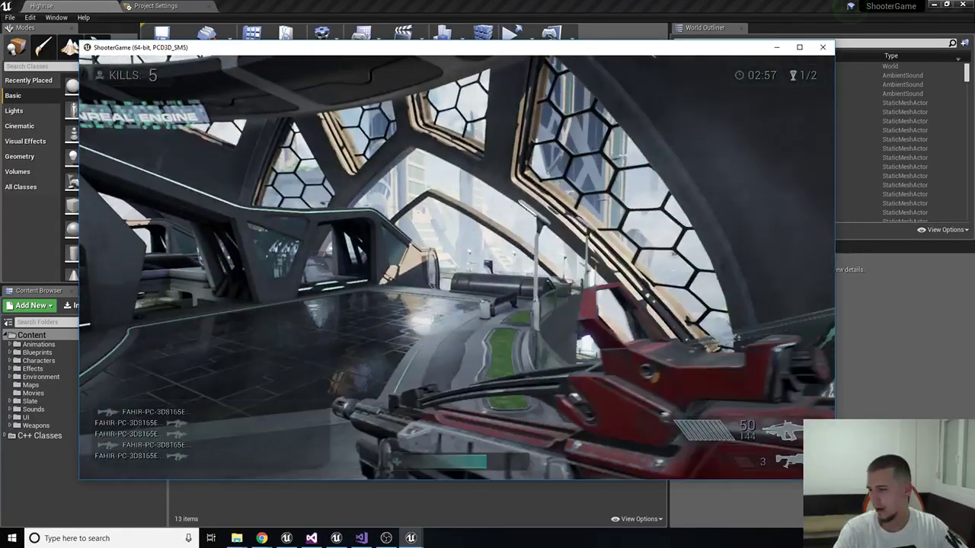
{"action": "key", "text": "w"}
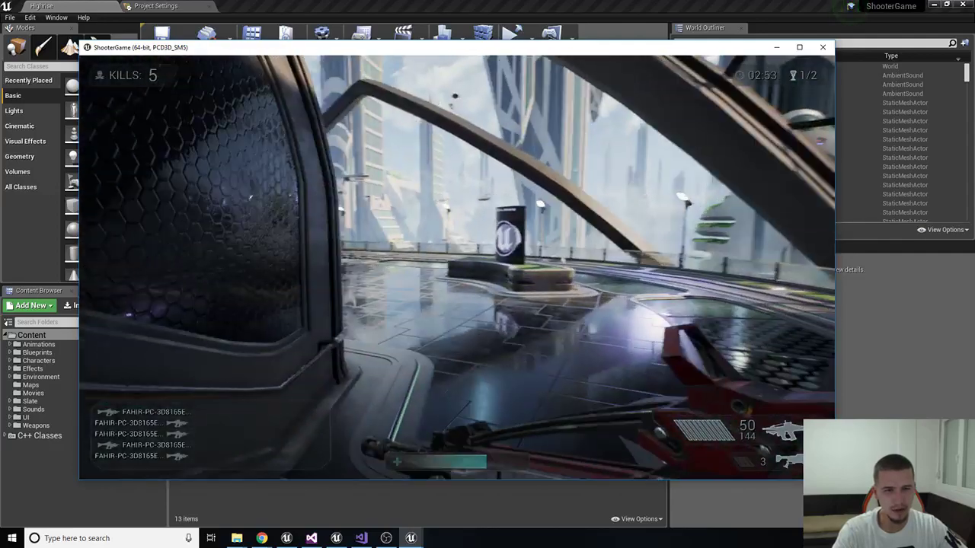
{"action": "key", "text": "w"}
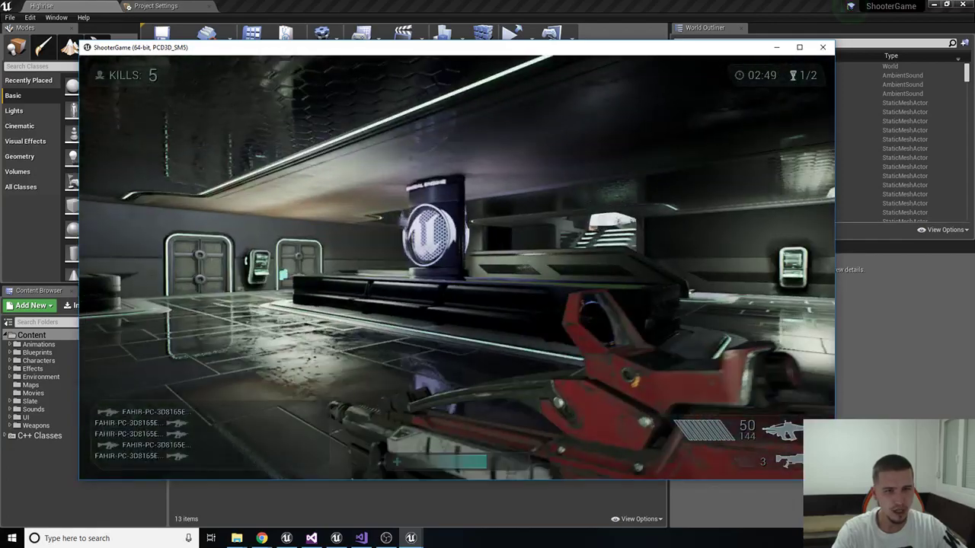
{"action": "key", "text": "w"}
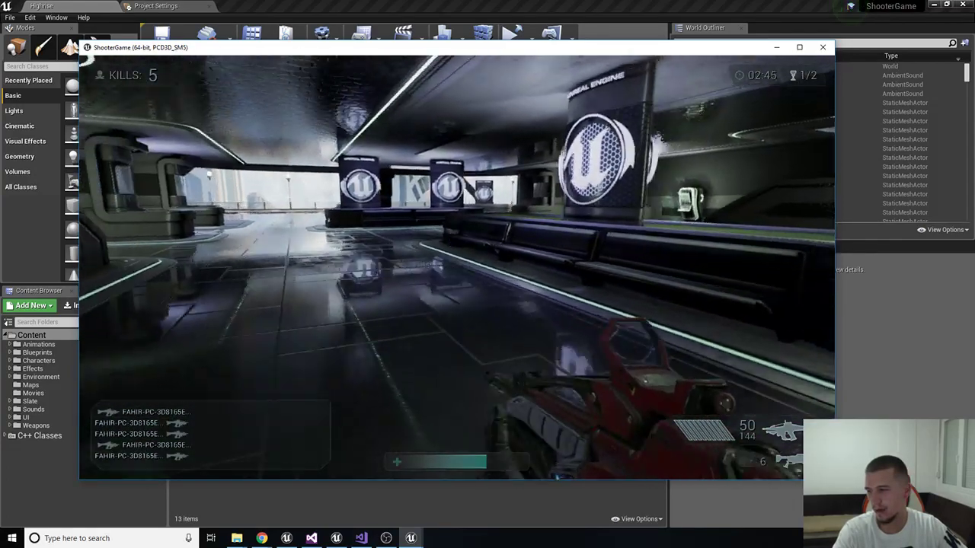
{"action": "key", "text": "w"}
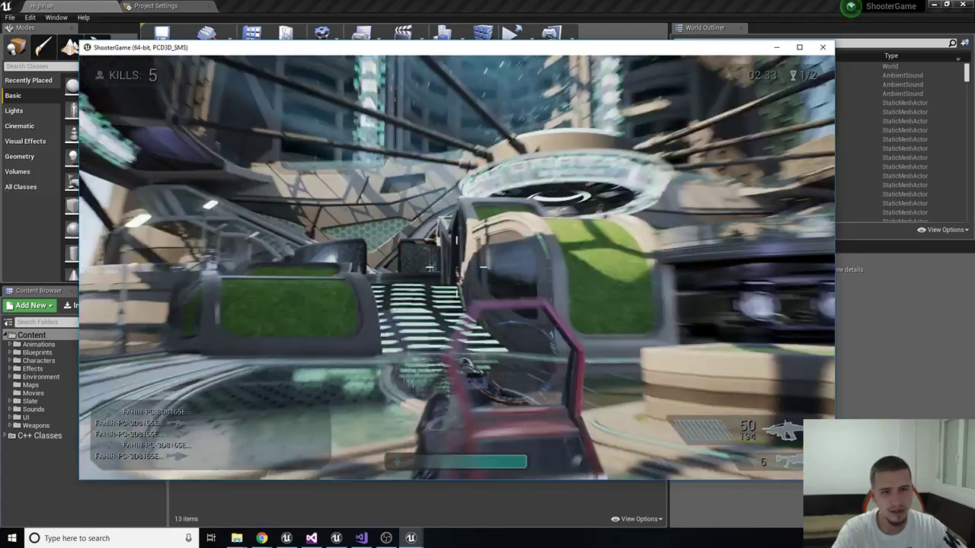
{"action": "key", "text": "w"}
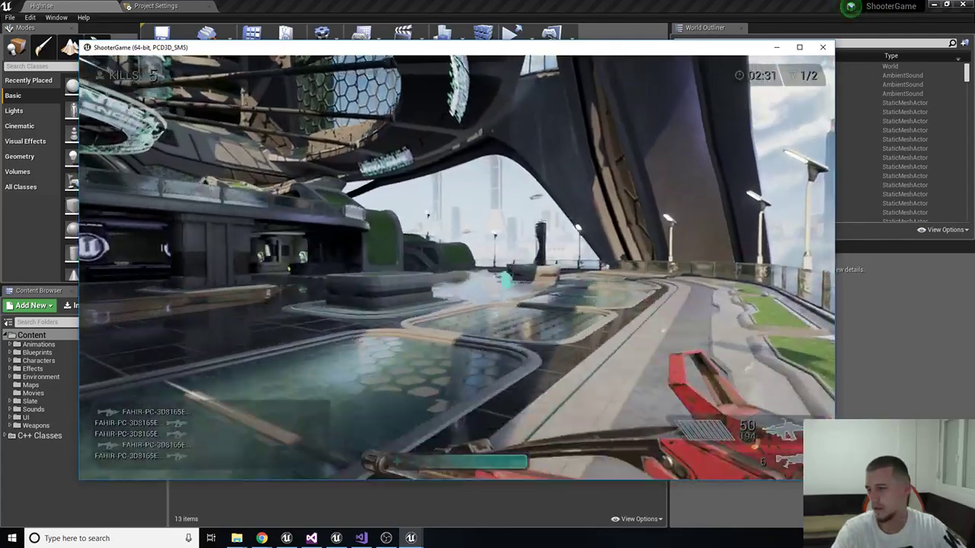
{"action": "key", "text": "w"}
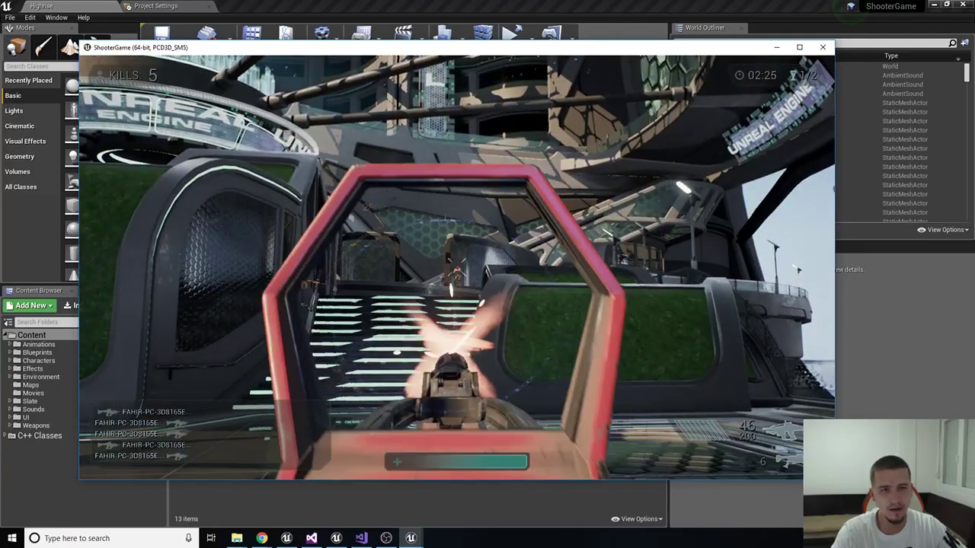
{"action": "scroll", "coordinate": [457, 267], "scroll_direction": "up", "scroll_amount": 1}
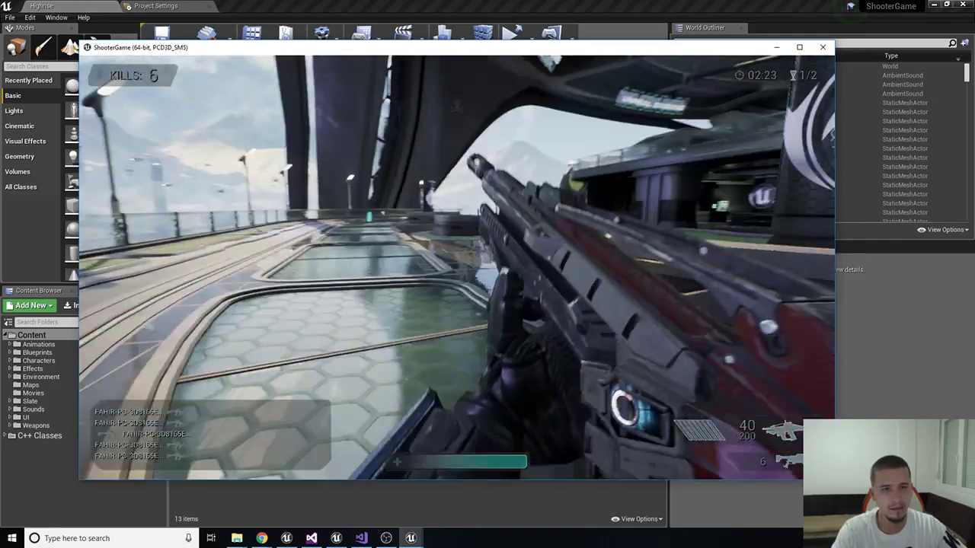
{"action": "scroll", "coordinate": [456, 266], "scroll_direction": "down", "scroll_amount": 1}
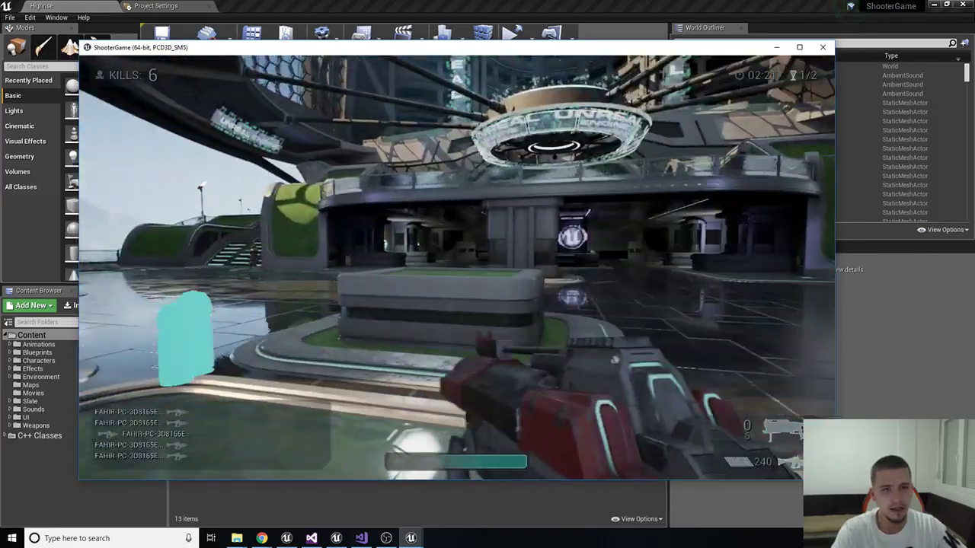
{"action": "scroll", "coordinate": [456, 265], "scroll_direction": "up", "scroll_amount": 1}
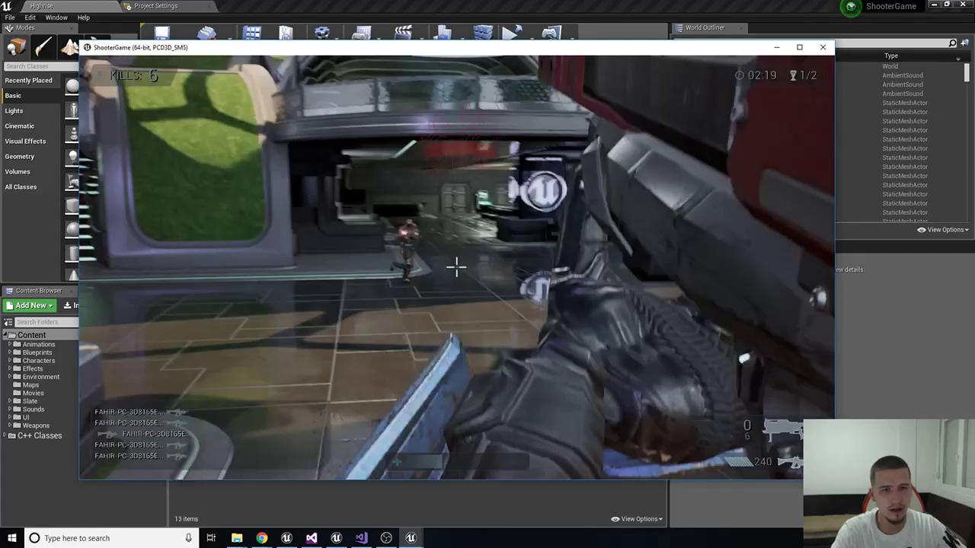
{"action": "scroll", "coordinate": [456, 265], "scroll_direction": "down", "scroll_amount": 1}
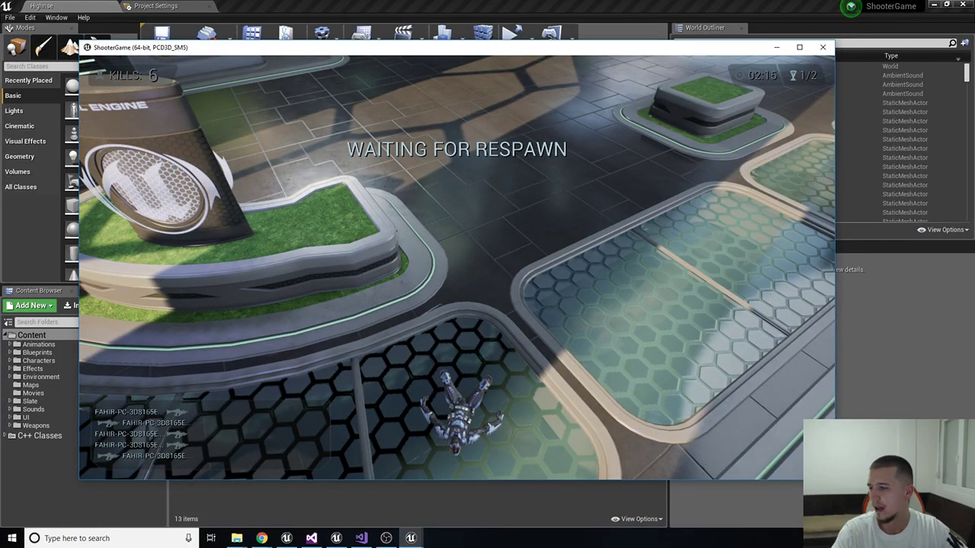
{"action": "key", "text": "Escape"}
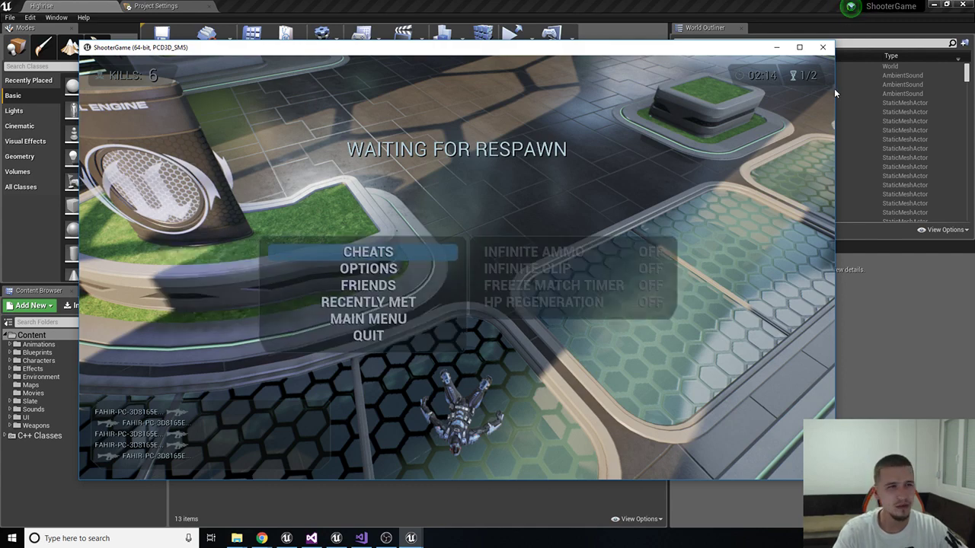
Quit the standalone ShooterGame window and switch to the YouTube live dashboard
{"action": "left_click", "coordinate": [822, 47]}
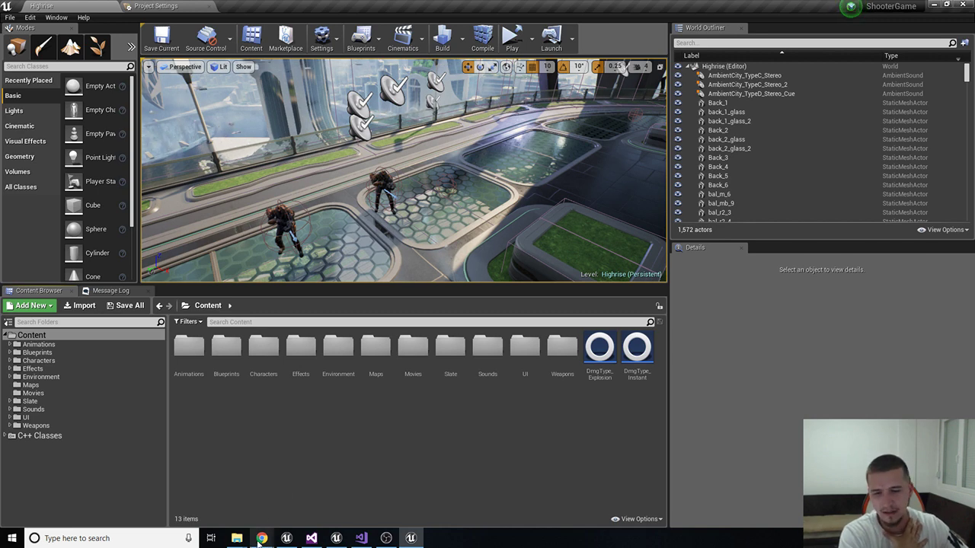
{"action": "mouse_move", "coordinate": [261, 538]}
{"action": "left_click", "coordinate": [316, 495]}
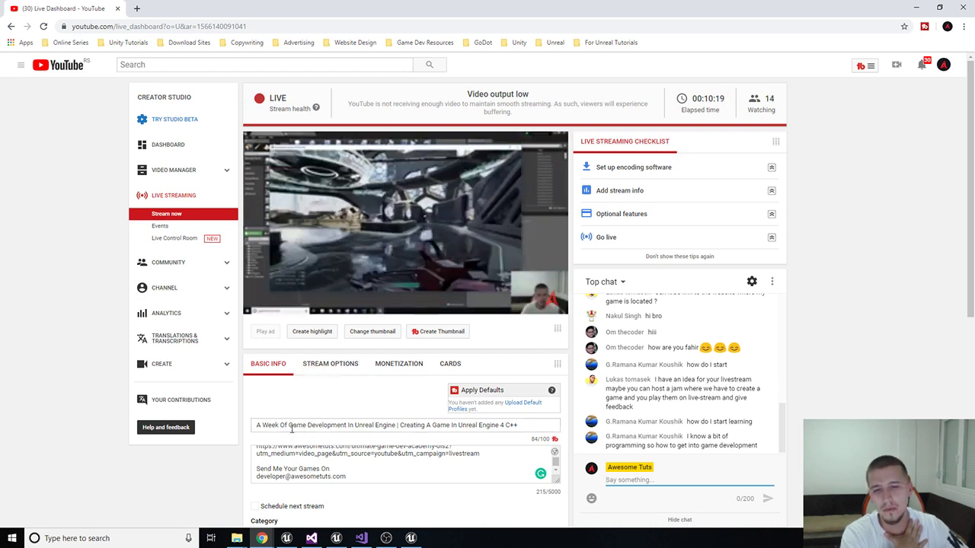
{"action": "scroll", "coordinate": [18, 356], "scroll_direction": "down", "scroll_amount": 2}
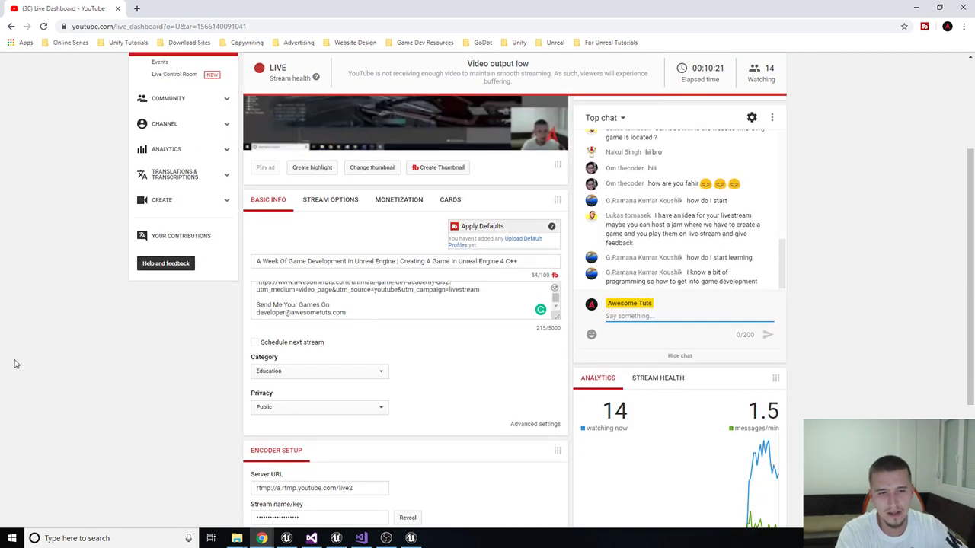